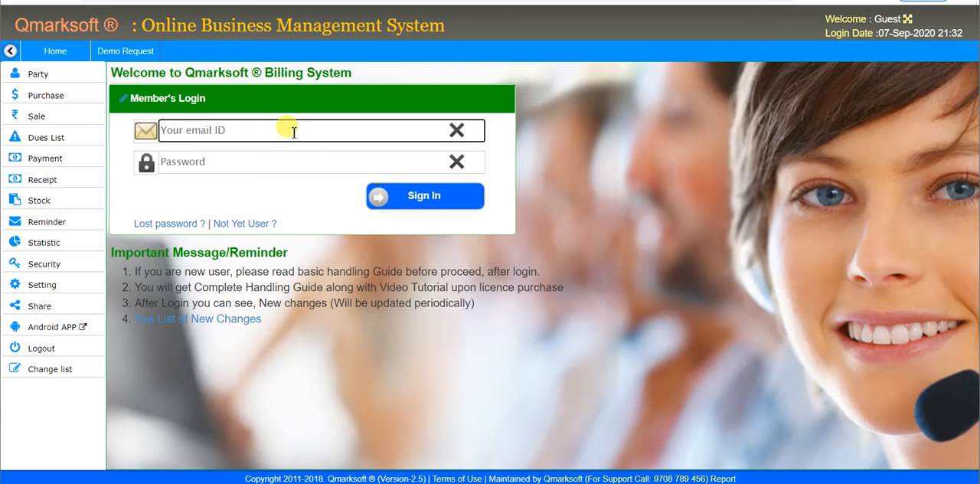
Step: Sign in to the billing system with the member's e-mail address and account password
type("phar")
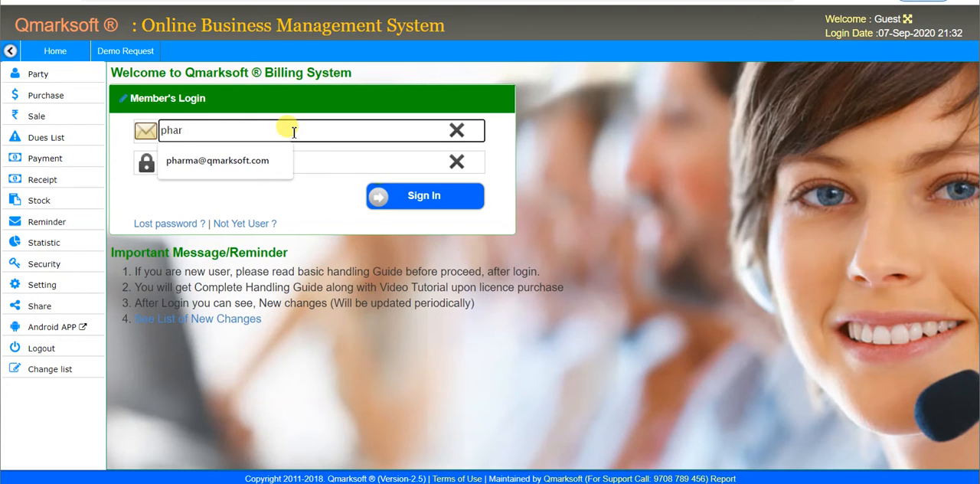
key("Down")
key("Tab")
type("•")
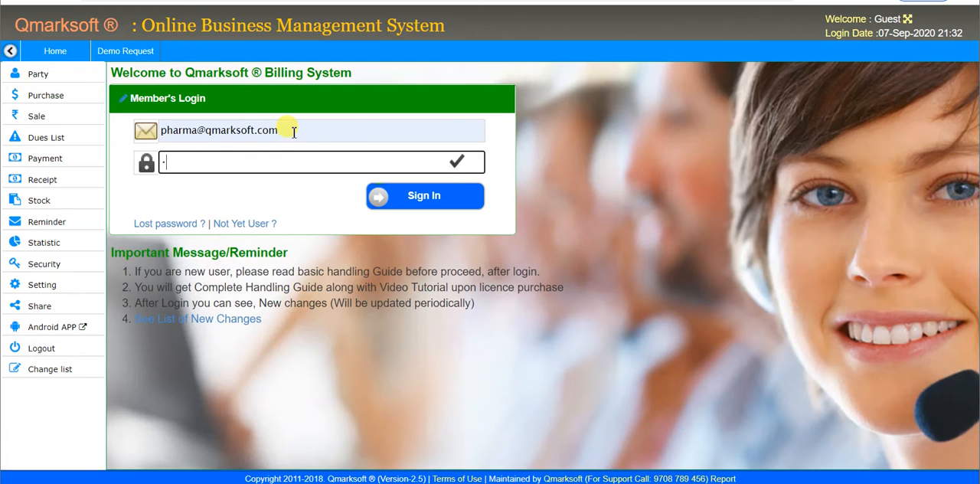
type("•••••")
left_click(411, 196)
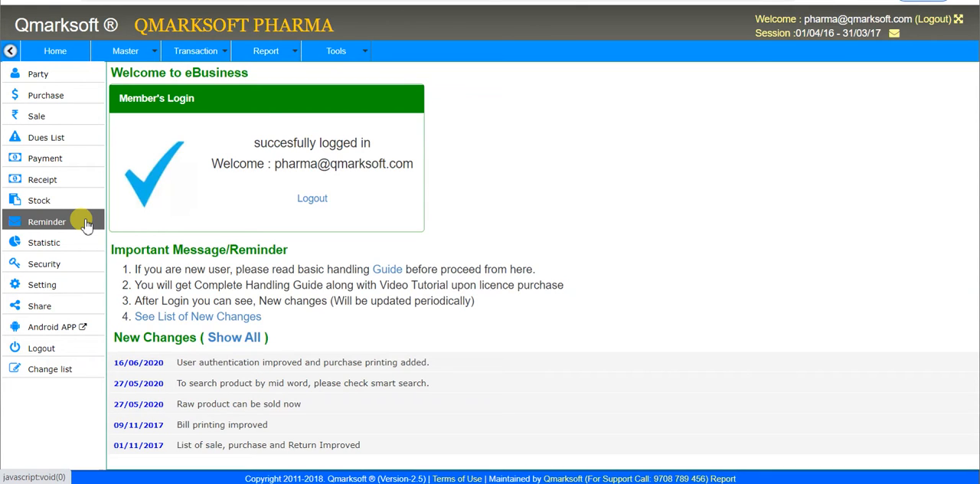
Step: Add a new company named DR. READDY to the company master and save it
left_click(134, 57)
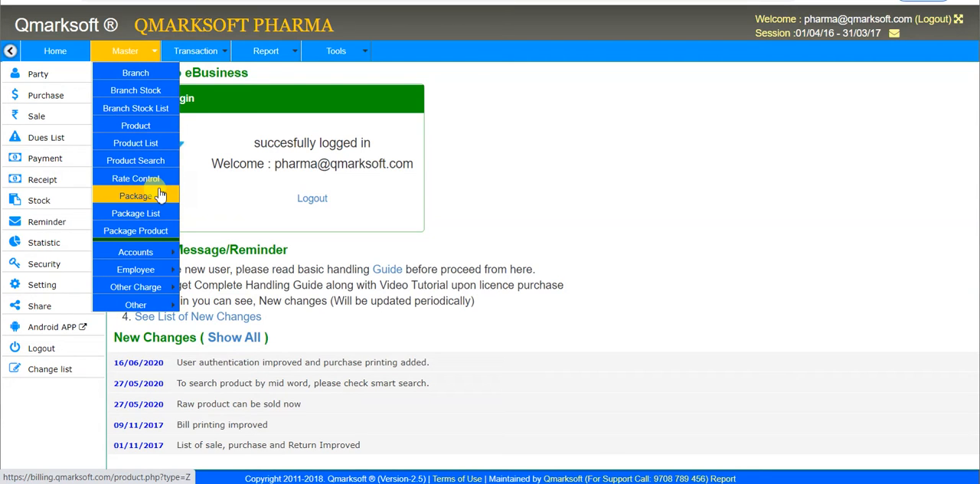
mouse_move(163, 258)
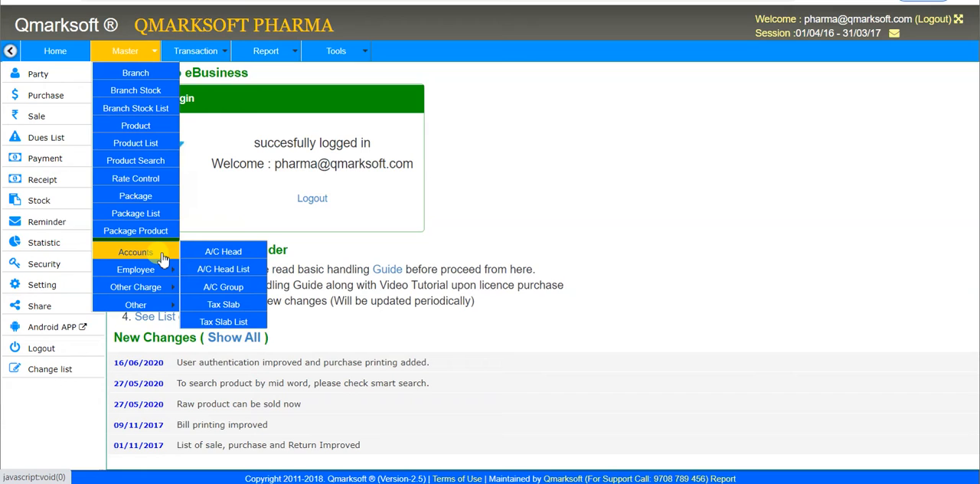
mouse_move(162, 274)
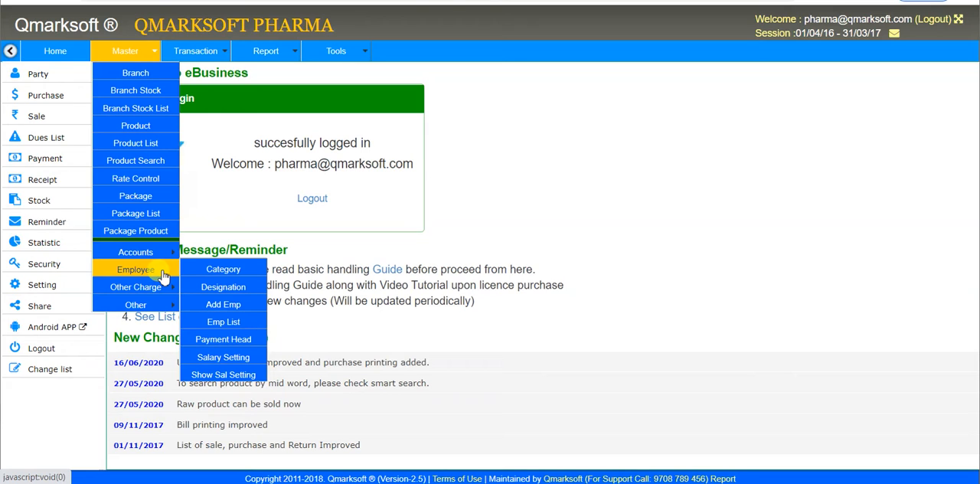
mouse_move(157, 290)
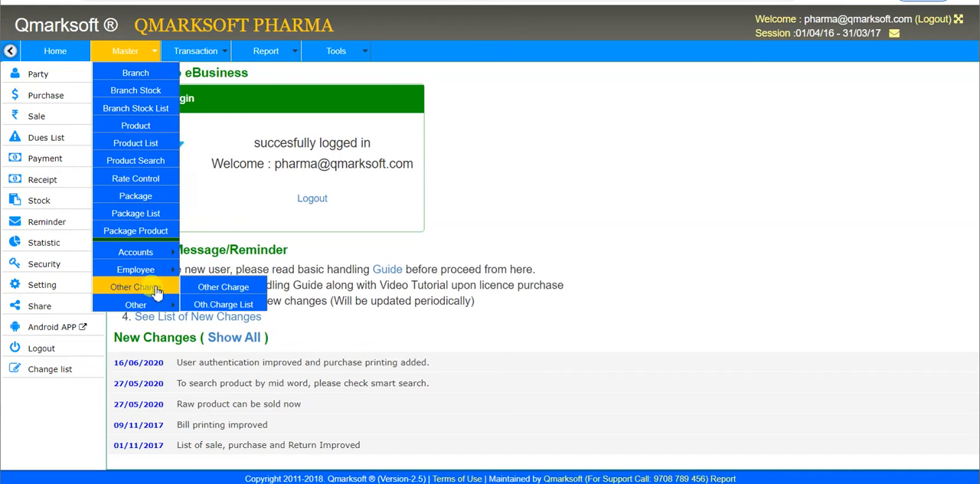
mouse_move(153, 306)
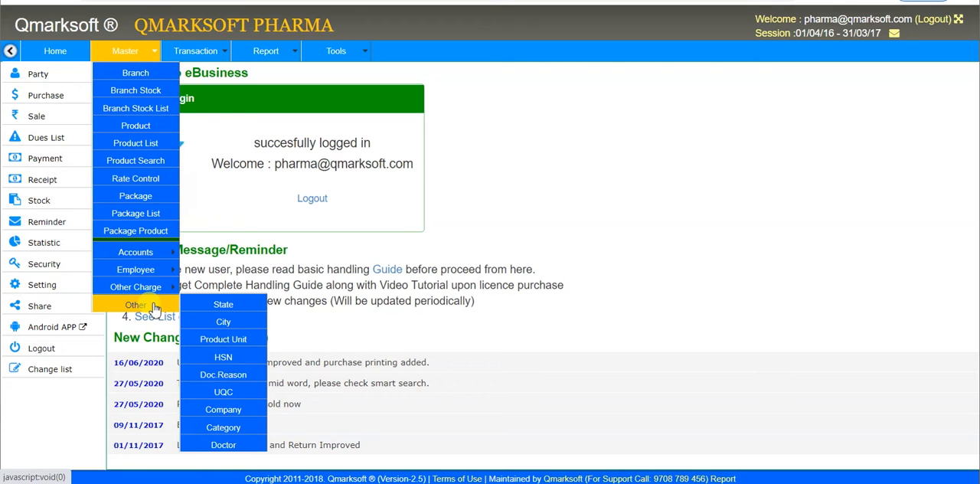
left_click(224, 410)
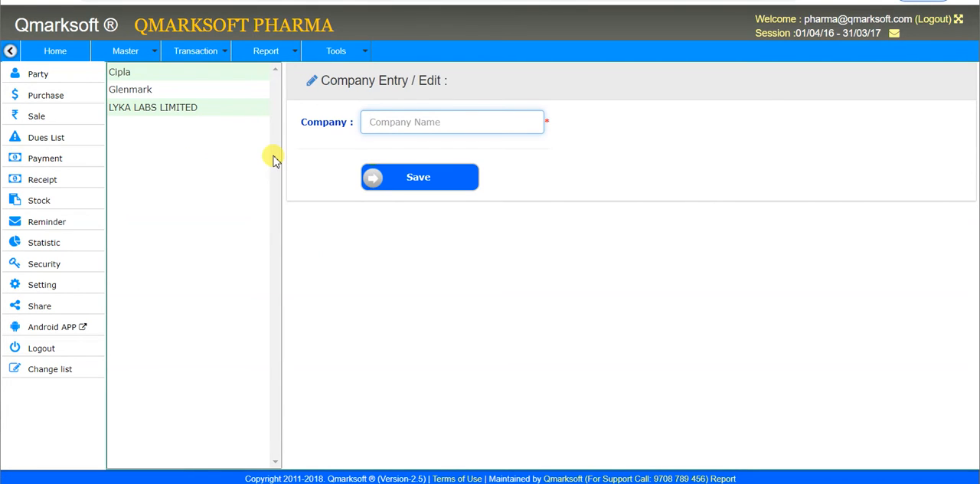
type("D")
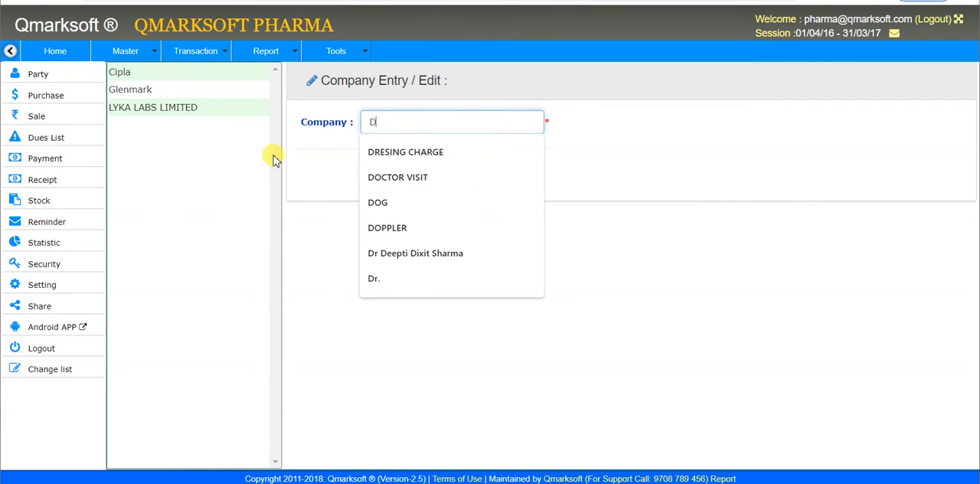
type("R. READDY")
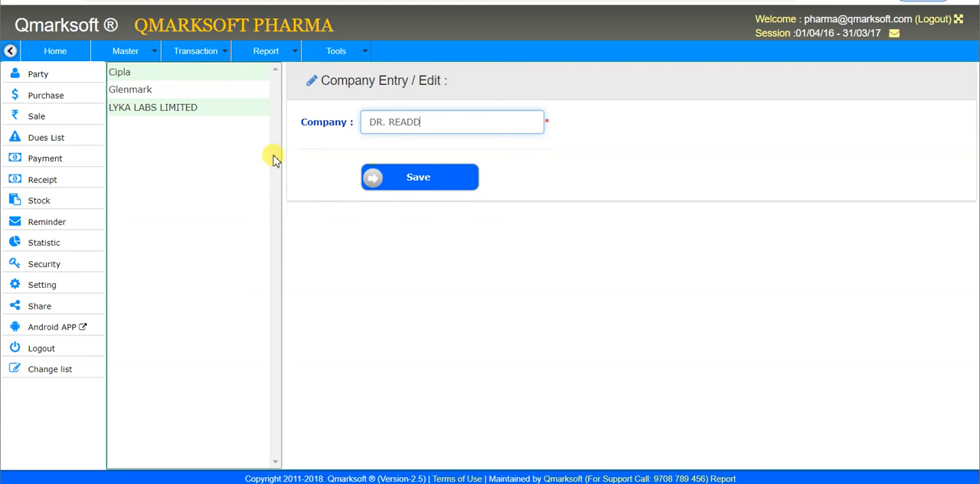
left_click(378, 182)
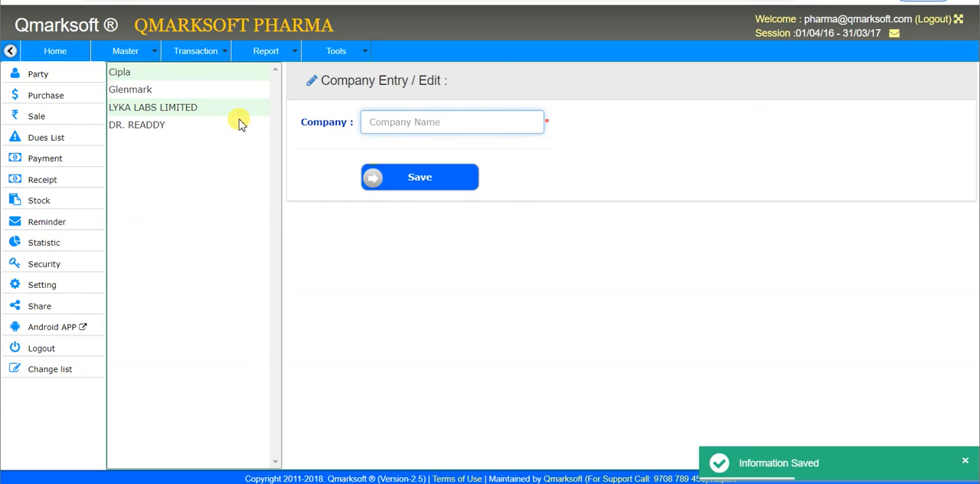
Step: Open the category master and review the existing product categories
left_click(144, 60)
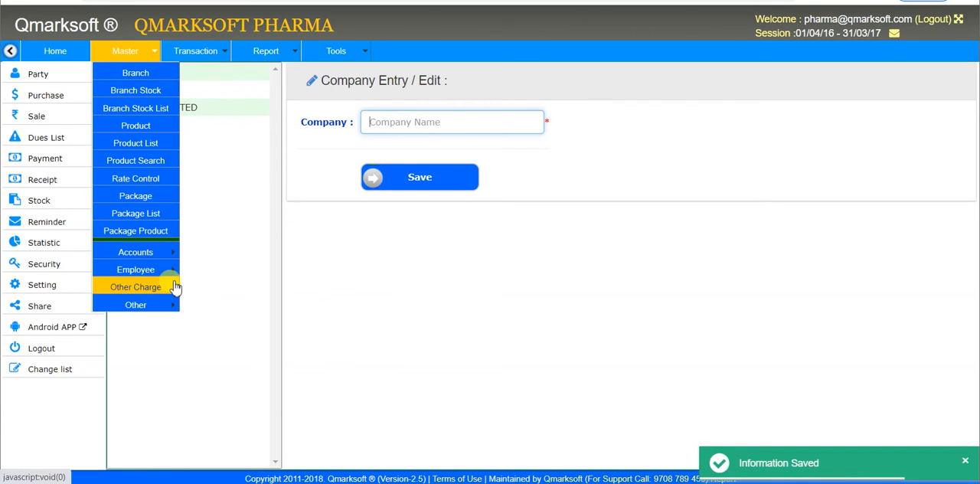
mouse_move(173, 305)
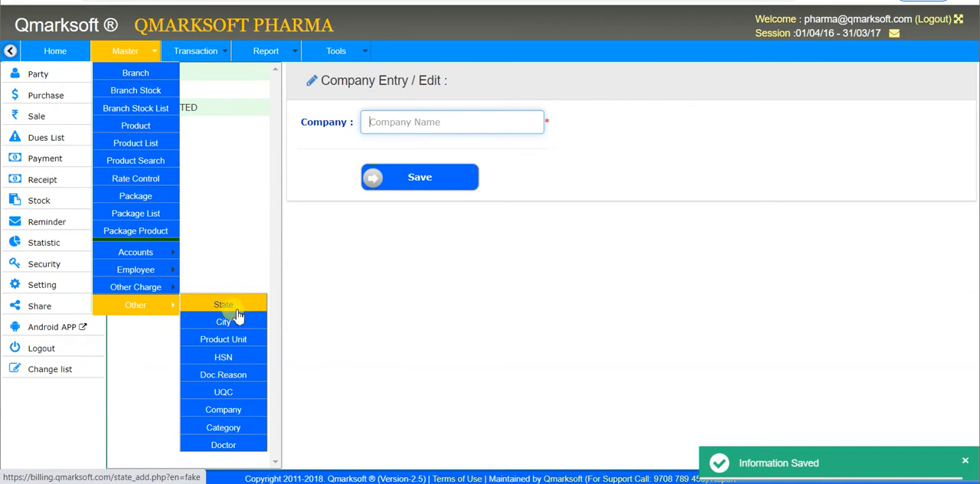
left_click(255, 429)
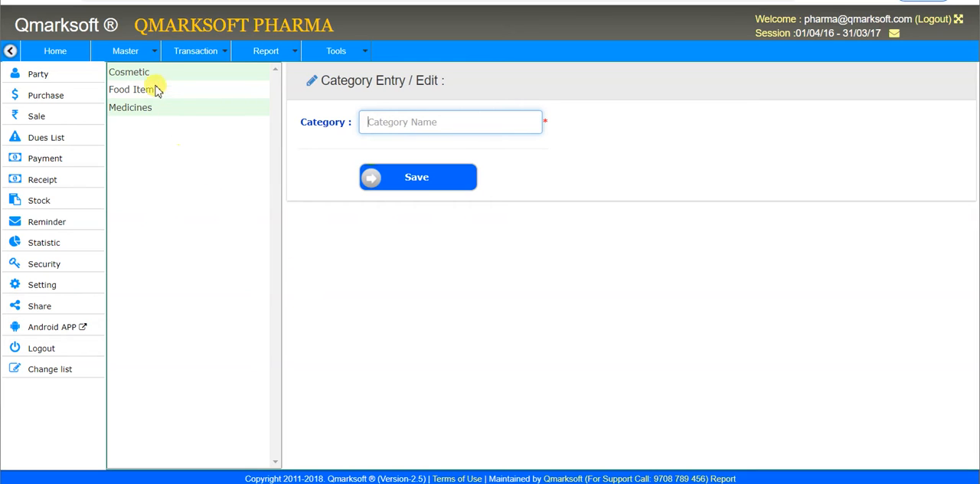
Step: Open the finished product entry form and check its list of existing products, then return to the blank form
left_click(151, 56)
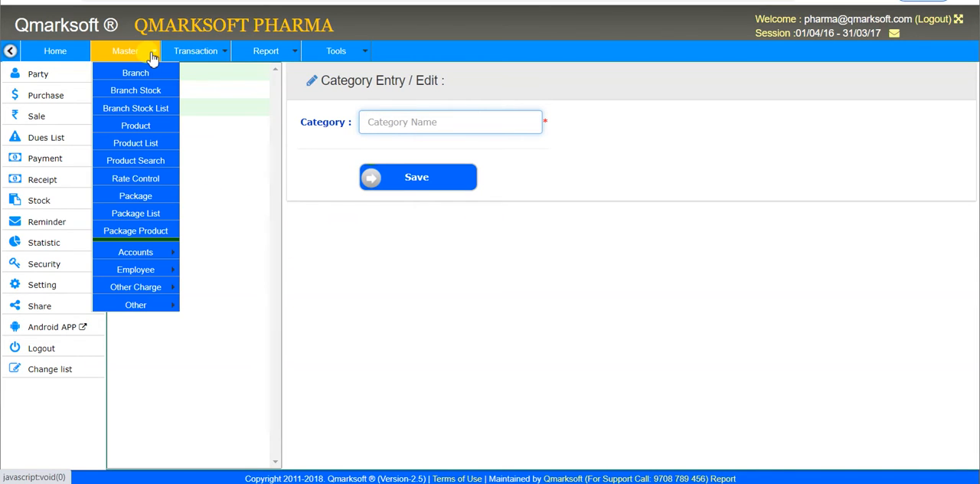
left_click(152, 129)
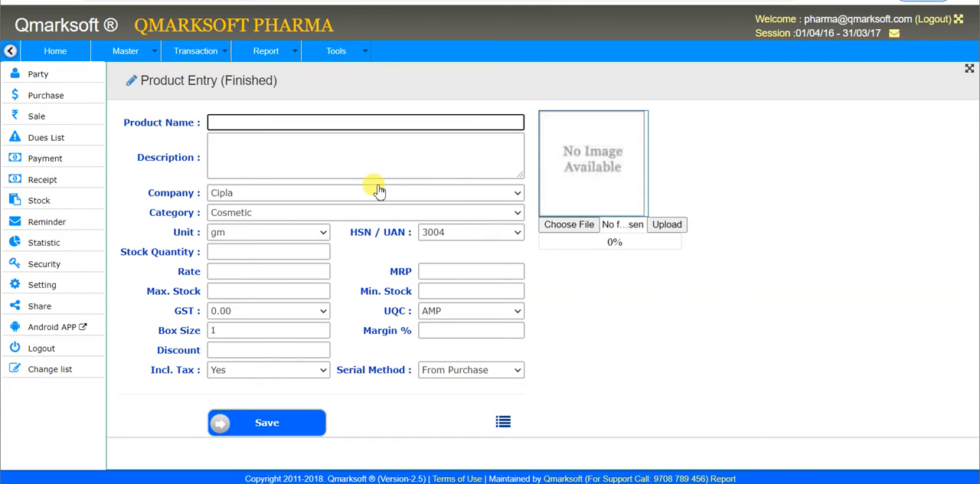
left_click(502, 421)
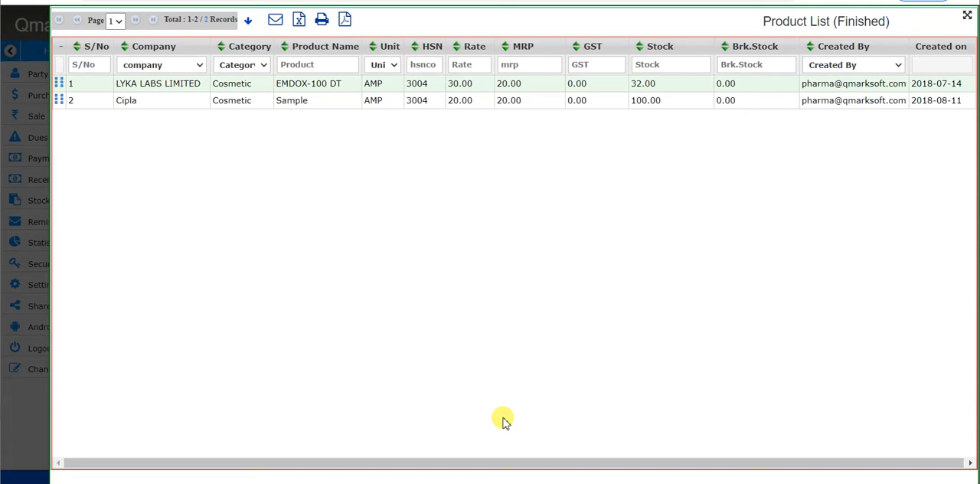
key("Escape")
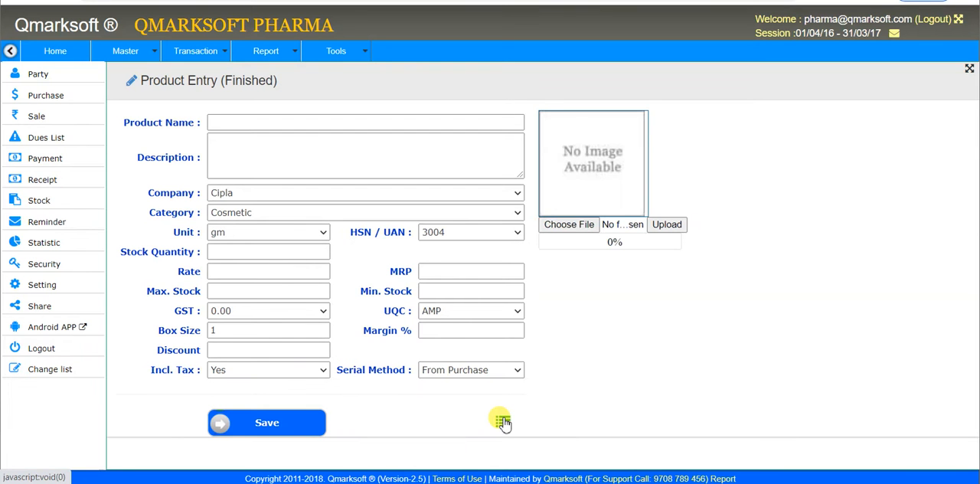
Step: Enter COMBIFLAM 1 X 15 as the new product's name
left_click(294, 125)
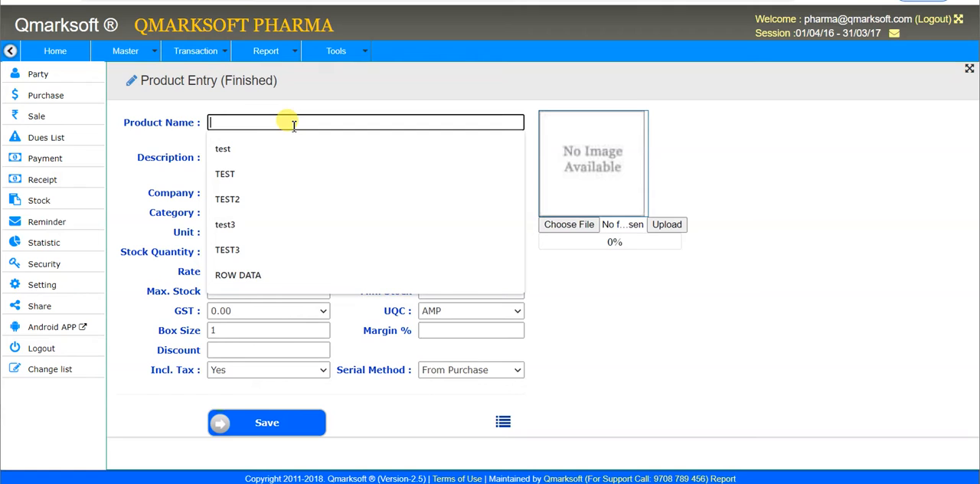
type("COM")
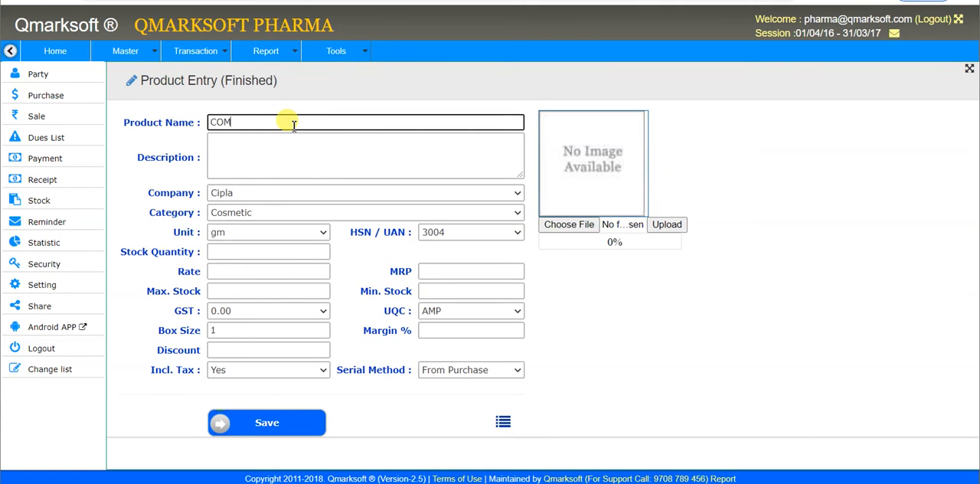
type("BIFLAM 1 X 10")
key("Tab")
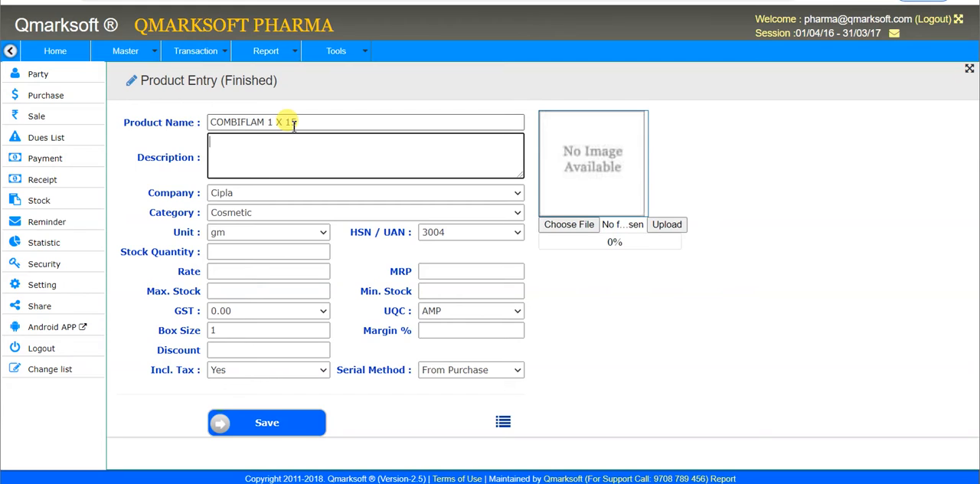
Step: Leave the description empty and assign the product to company DR. READDY and category Medicines
key("Tab")
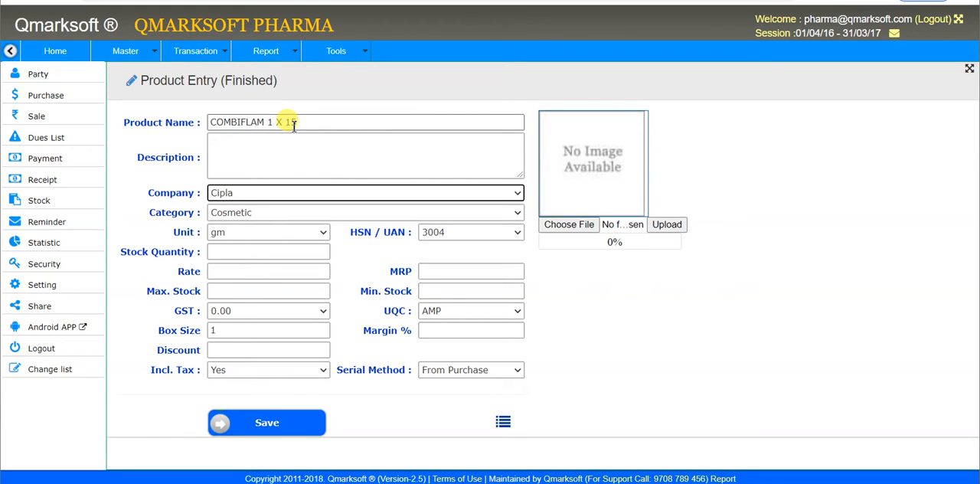
key("Down")
key("Tab")
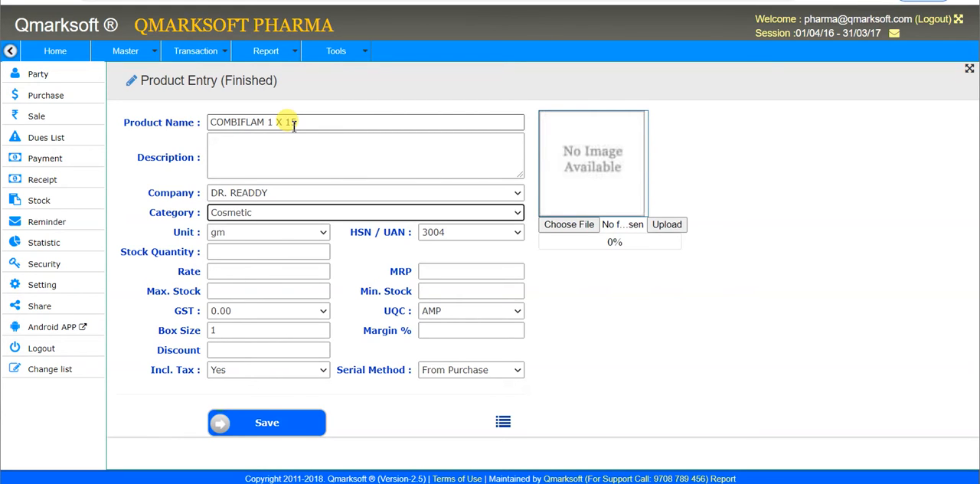
key("Down")
Step: Set the product's unit to PC
key("Tab")
key("Down")
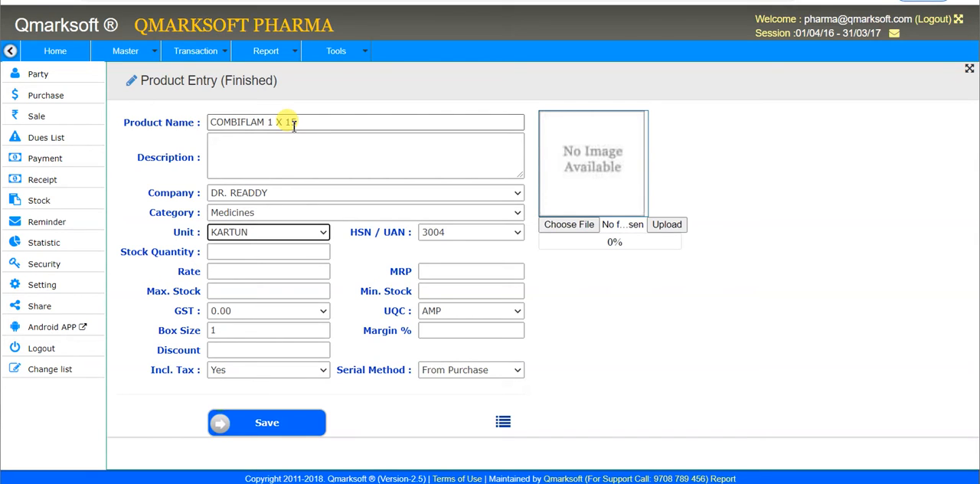
key("Down")
left_click(320, 235)
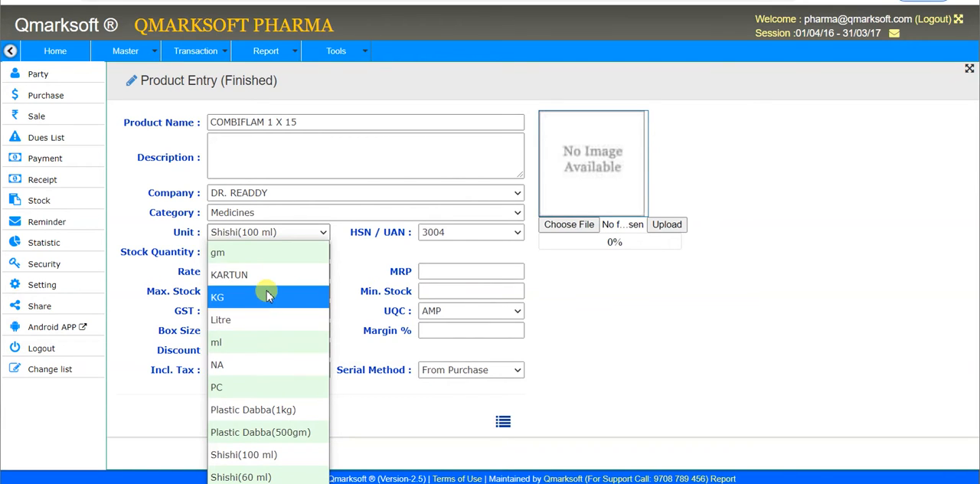
left_click(266, 388)
key("Tab")
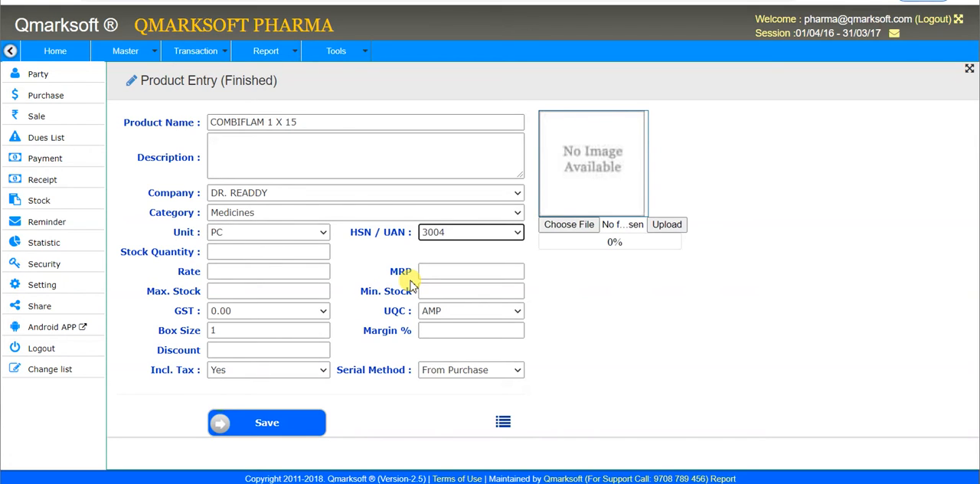
Step: Keep HSN / UAN at 3004 and enter a stock quantity of 0 for the product
key("Tab")
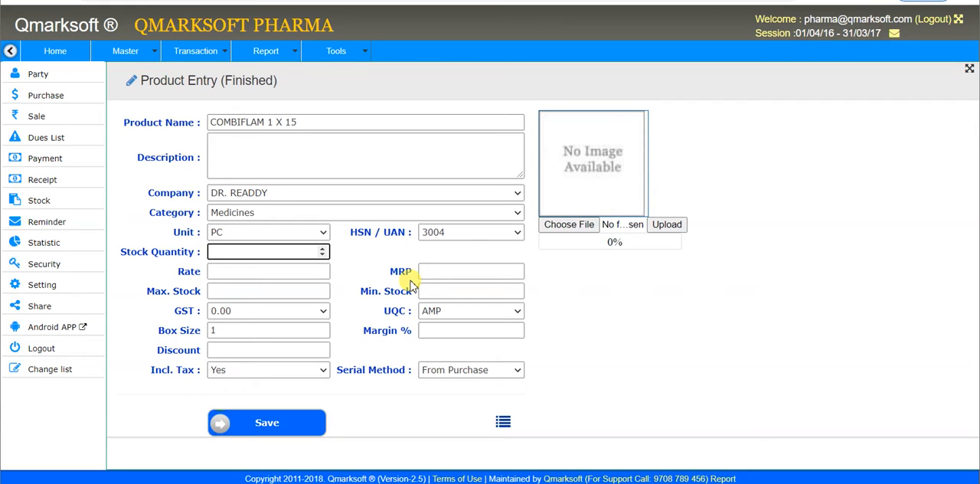
type("0")
key("Tab")
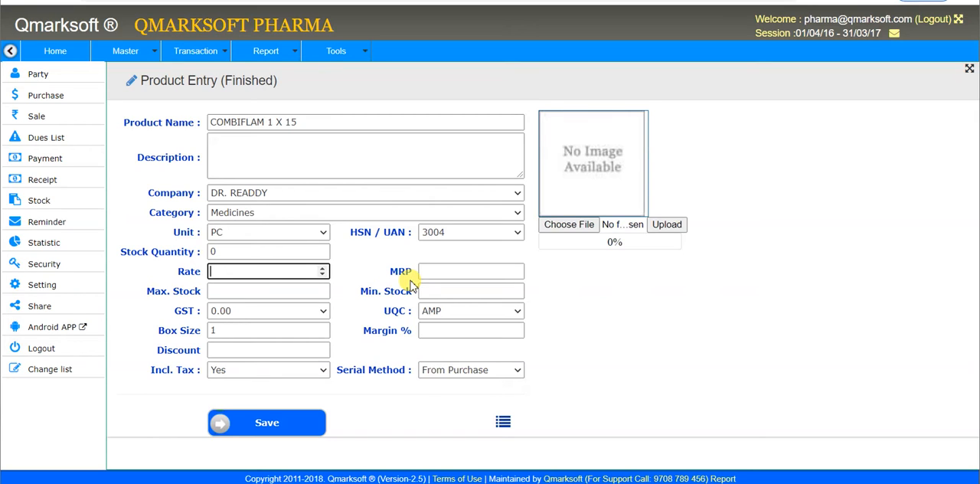
Step: Set the product's rate to 25 and its MRP to 30
type("15")
key("BackSpace")
key("BackSpace")
type("25")
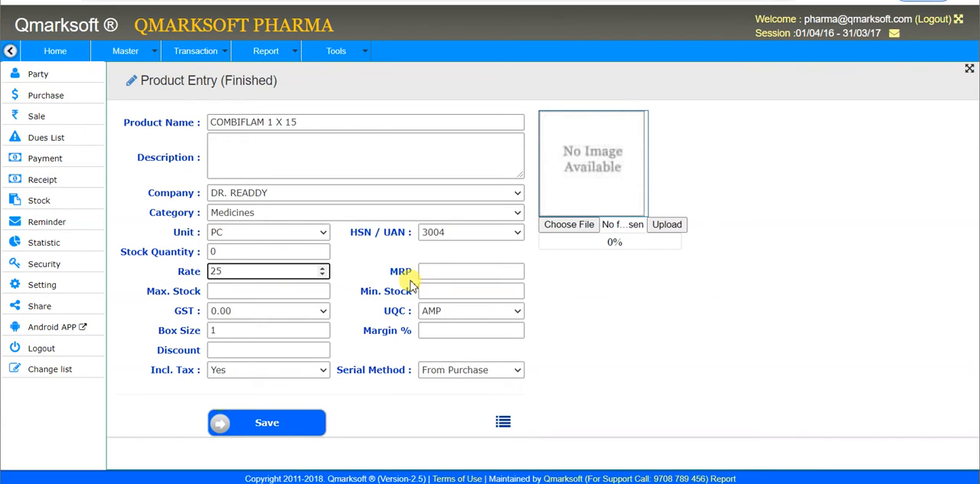
key("Tab")
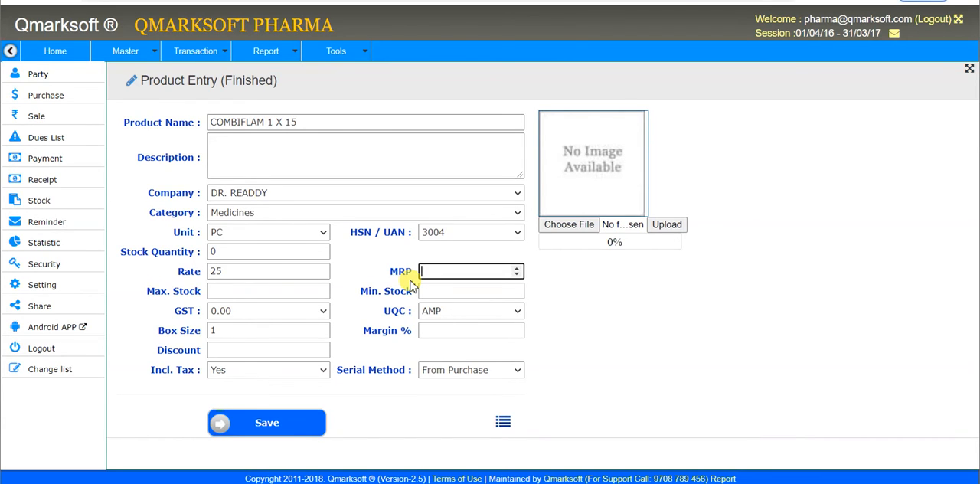
type("30")
key("Tab")
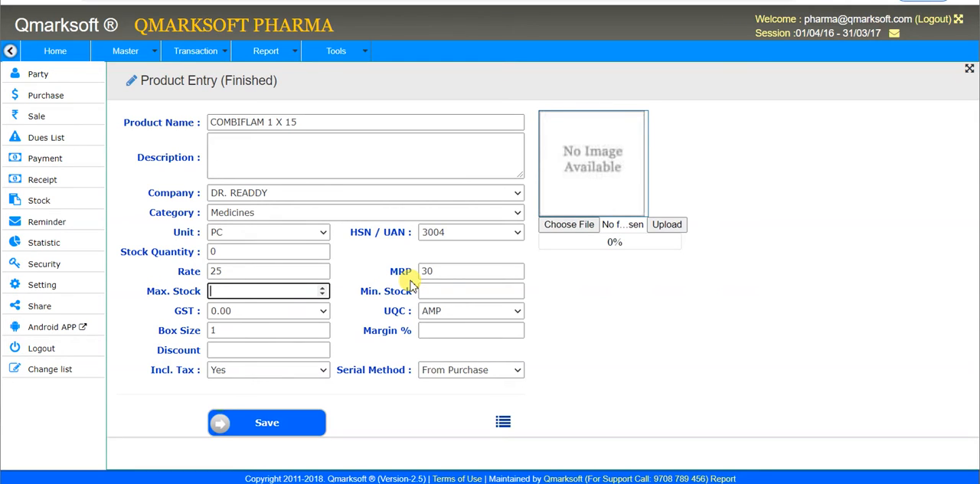
Step: Set the product's maximum stock to 100
type("1000")
key("BackSpace")
key("Tab")
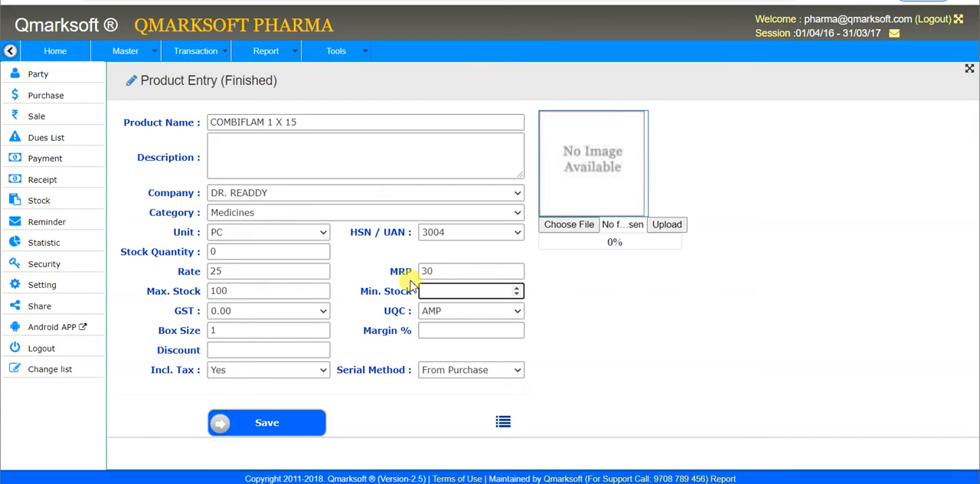
Step: Set the product's minimum stock to 10 and its GST to 12.00
type("10")
key("Tab")
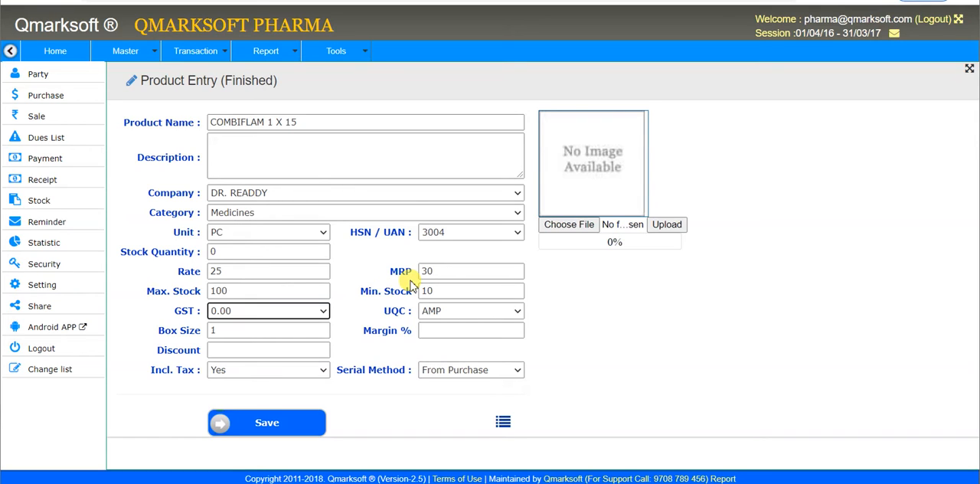
key("Down")
key("Up")
key("Down")
key("Tab")
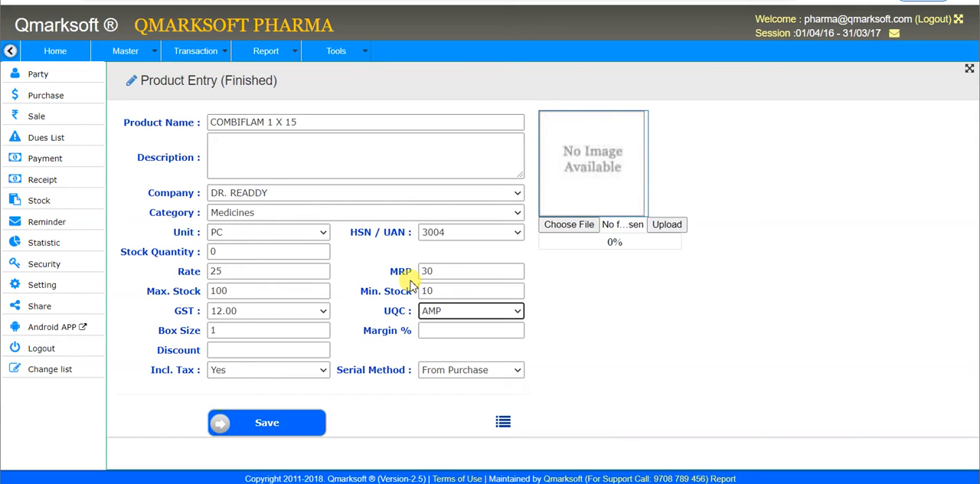
Step: Keep UQC at AMP and enter a box size of 15, with margin and discount both set to 0
key("Tab")
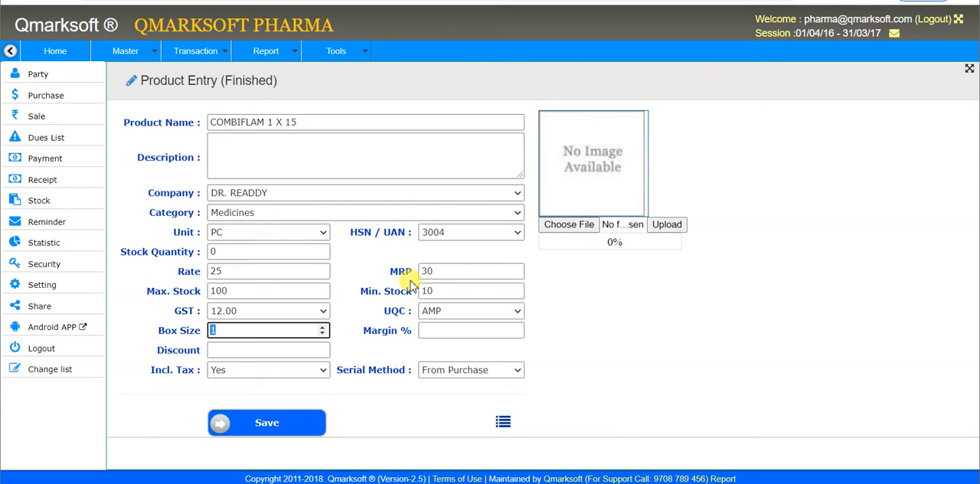
type("15")
key("Tab")
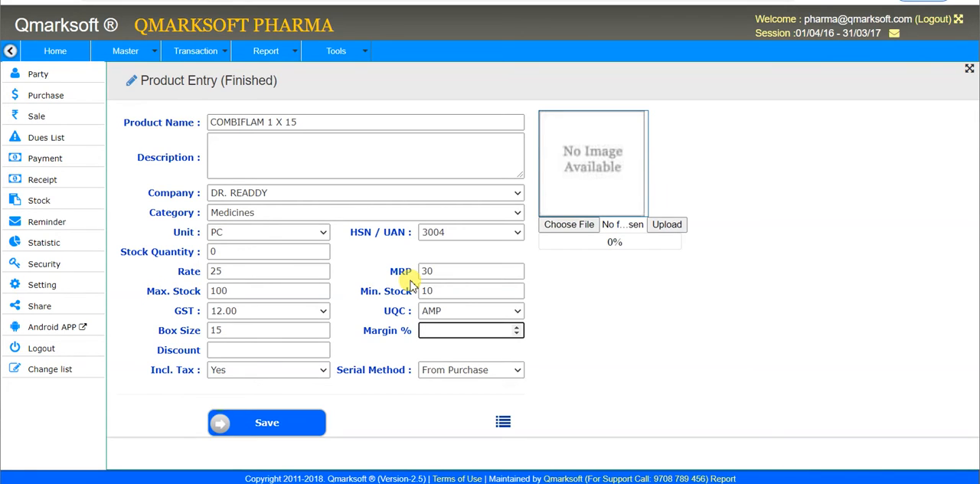
type("0")
key("Tab")
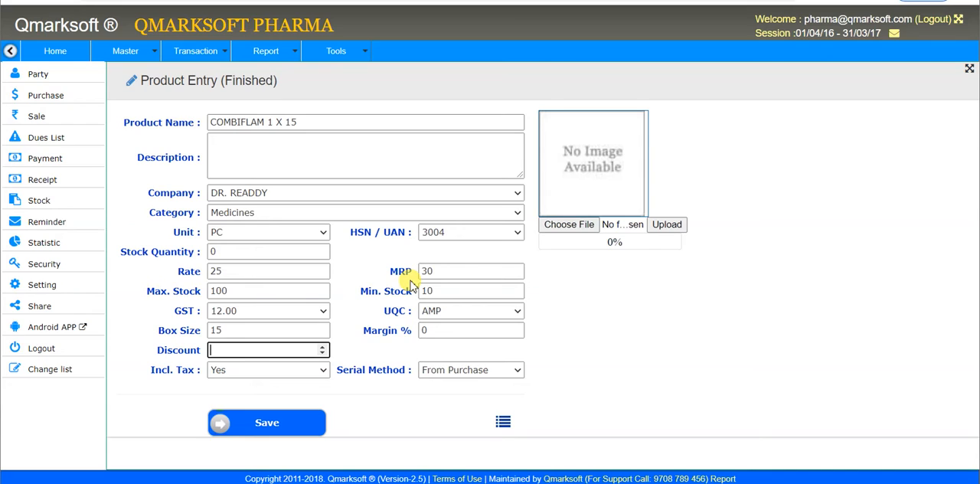
type("0")
key("Tab")
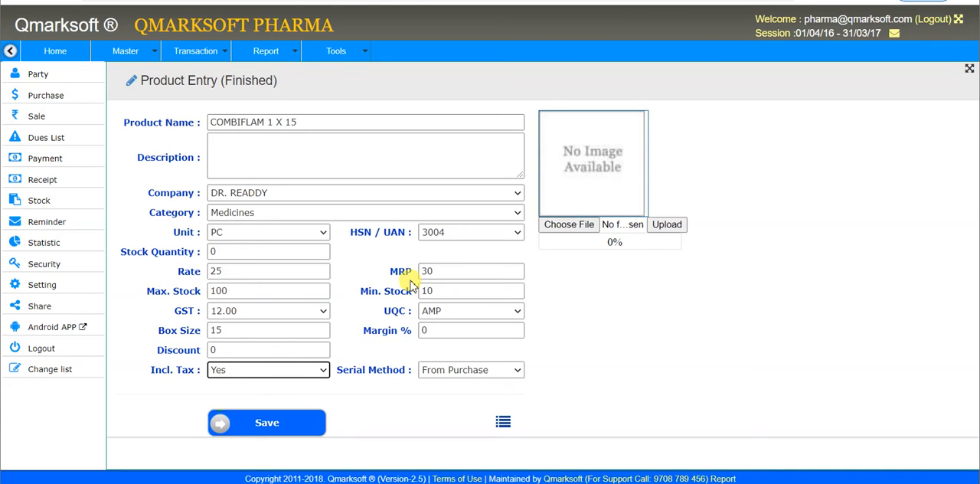
Step: Keep tax included and the serial method at From Purchase, and save the product
key("Tab")
key("Down")
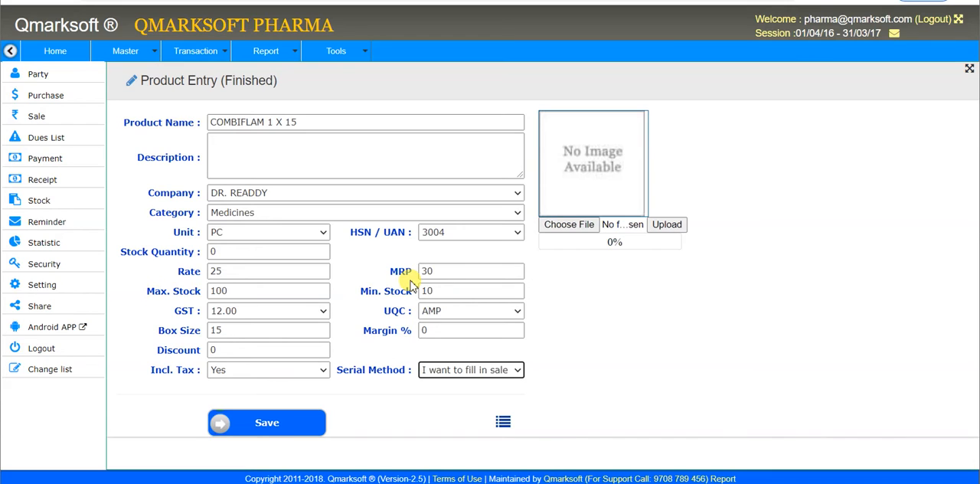
key("Up")
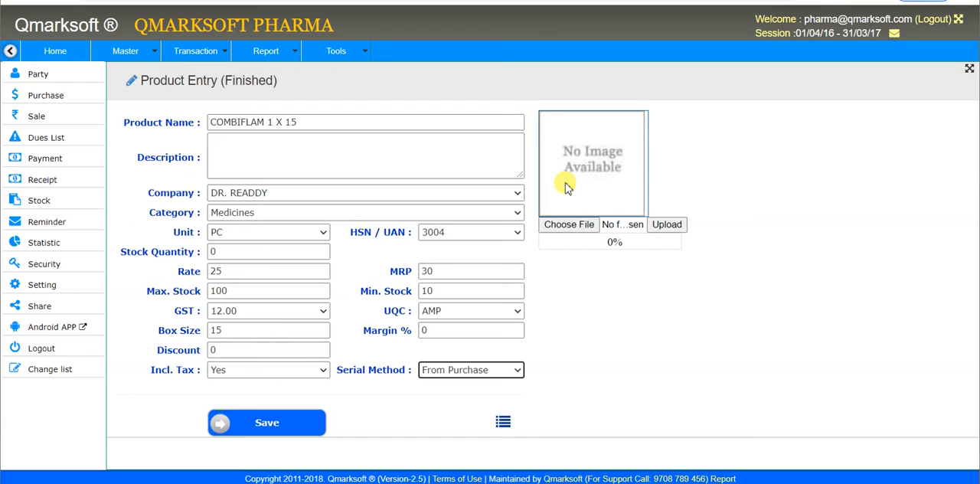
left_click(295, 424)
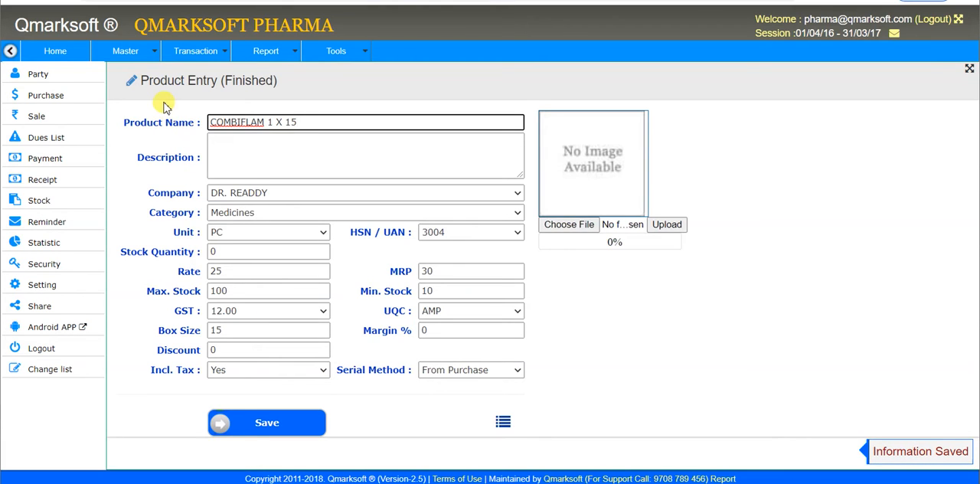
Step: Open a new A/C head entry and name the account DR. READDY PHARMA LTD
left_click(126, 50)
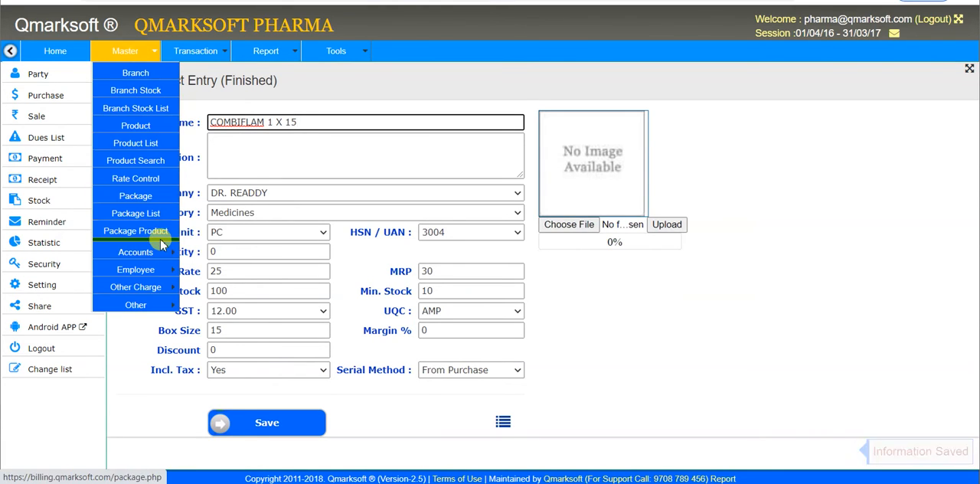
mouse_move(165, 253)
left_click(205, 255)
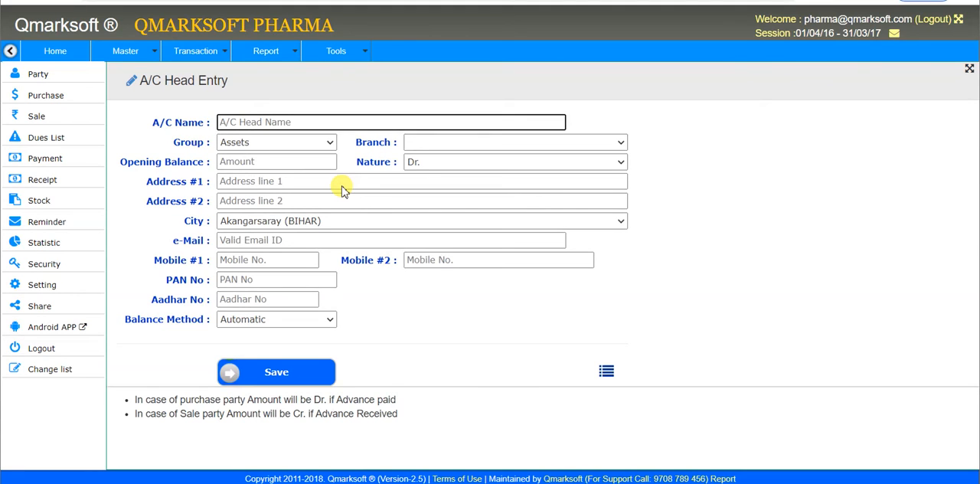
type("DR. READDY PHARMA")
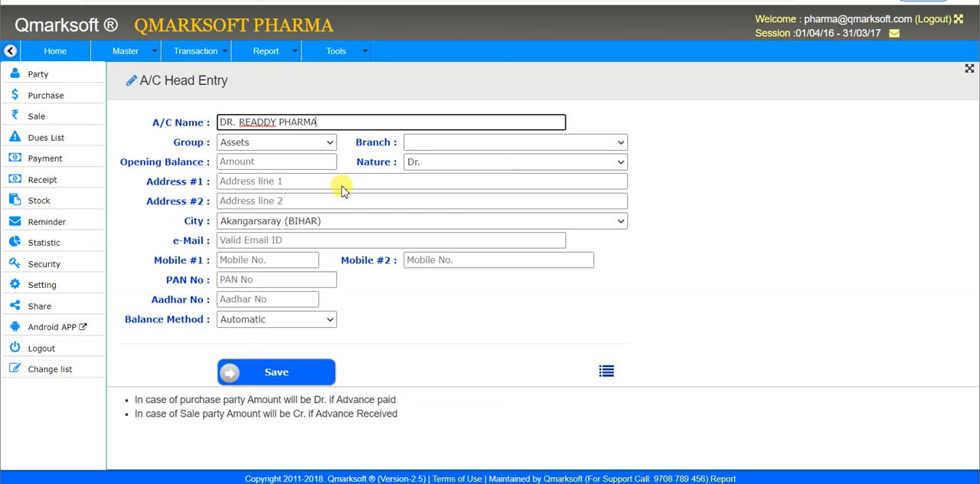
type(" LT.")
key("BackSpace")
type("D.")
key("Tab")
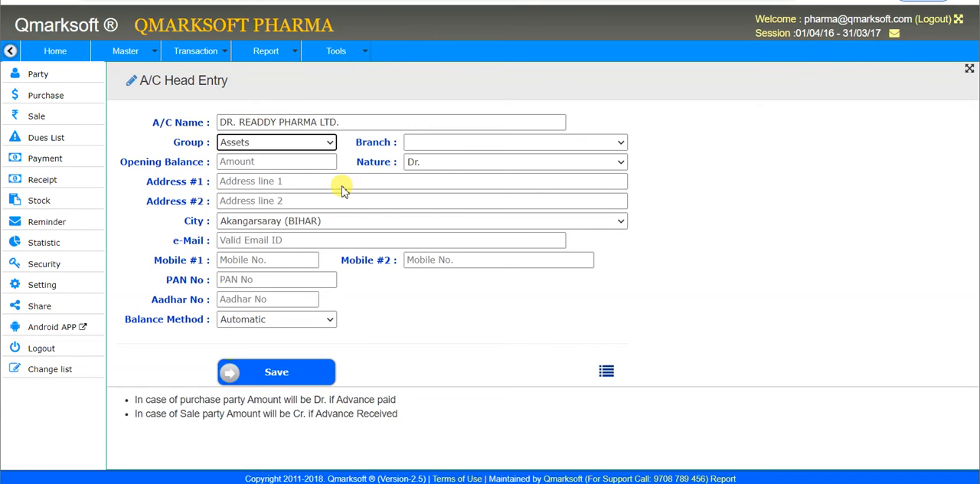
Step: Assign the account to the Sundary Creditor group and the AGRASEN AYURVED BHAWAN(BHAGALPUR) branch
type("saless")
key("Tab")
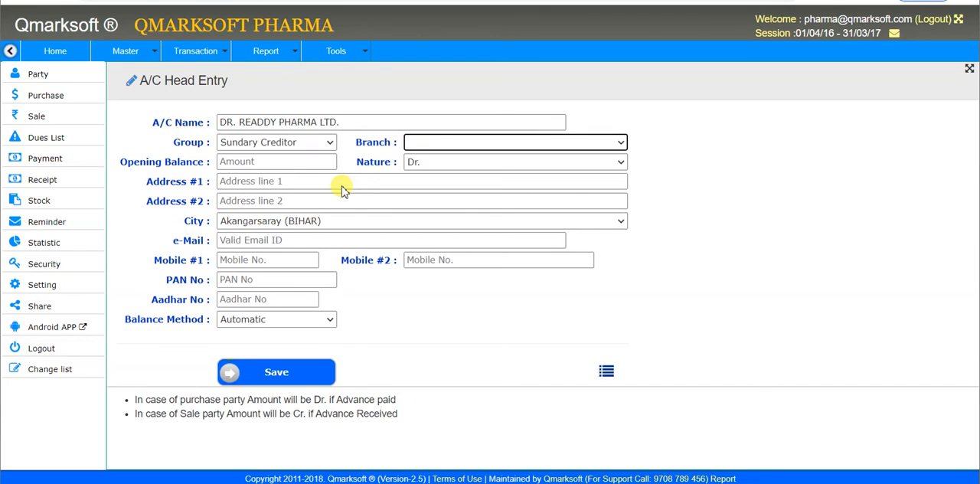
key("a")
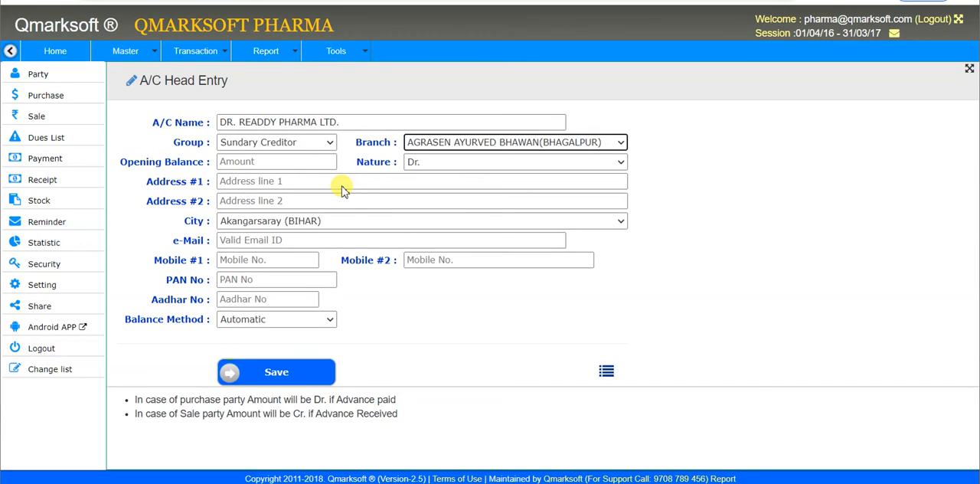
key("Tab")
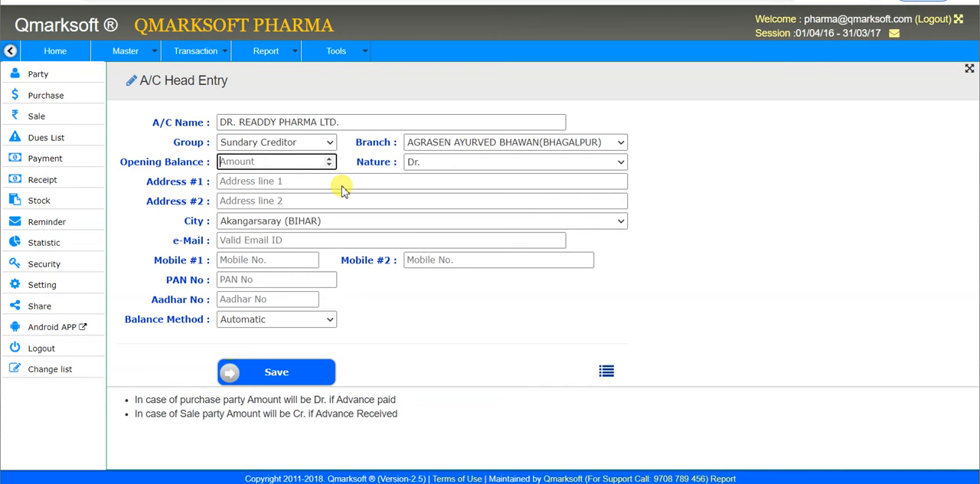
Step: Enter an opening balance of 0 for the account with the nature set to Dr
type("0")
key("Tab")
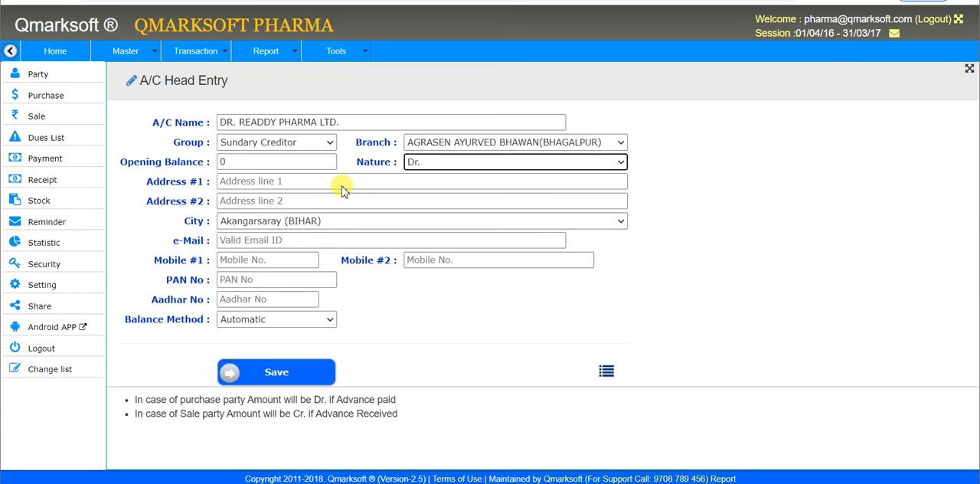
key("Down")
key("shift+Tab")
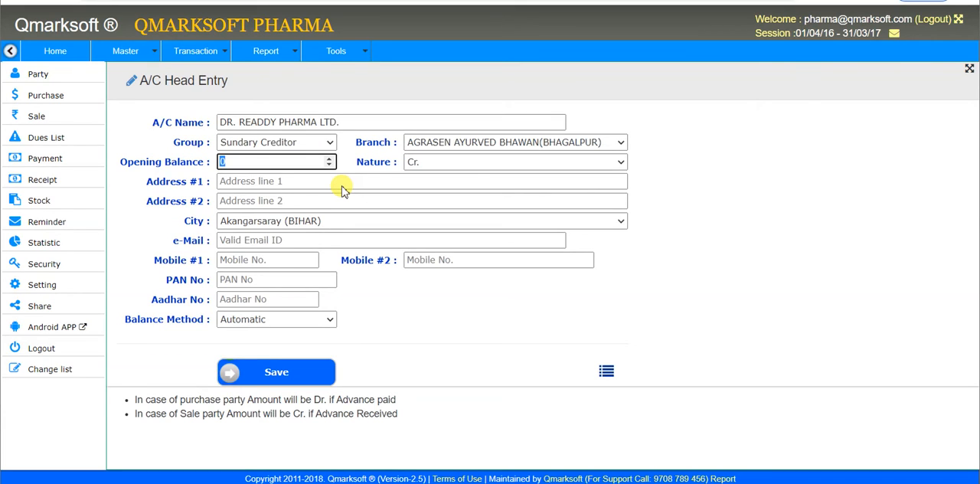
key("Tab")
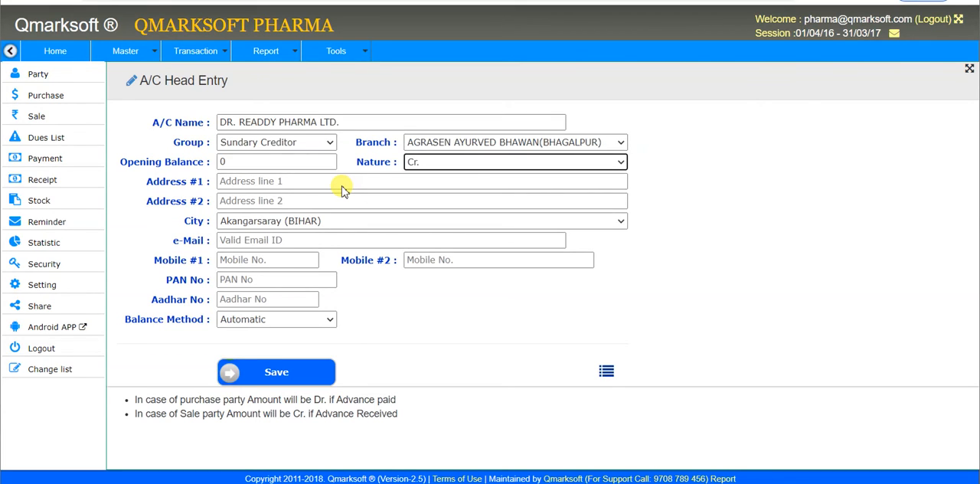
key("Up")
key("Tab")
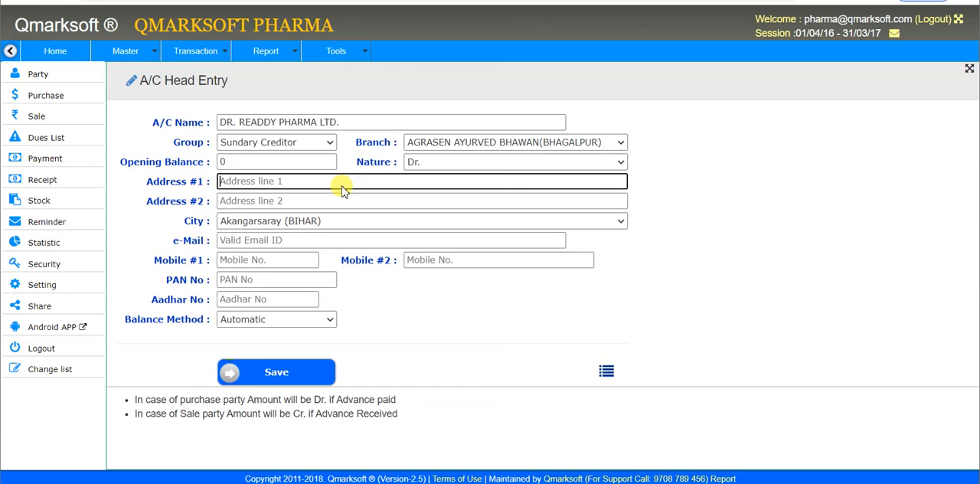
Step: Fill in the account's first address line and set the city to Bahthiyarpur (BIHAR)
type("NEW DELI")
key("Tab")
key("Tab")
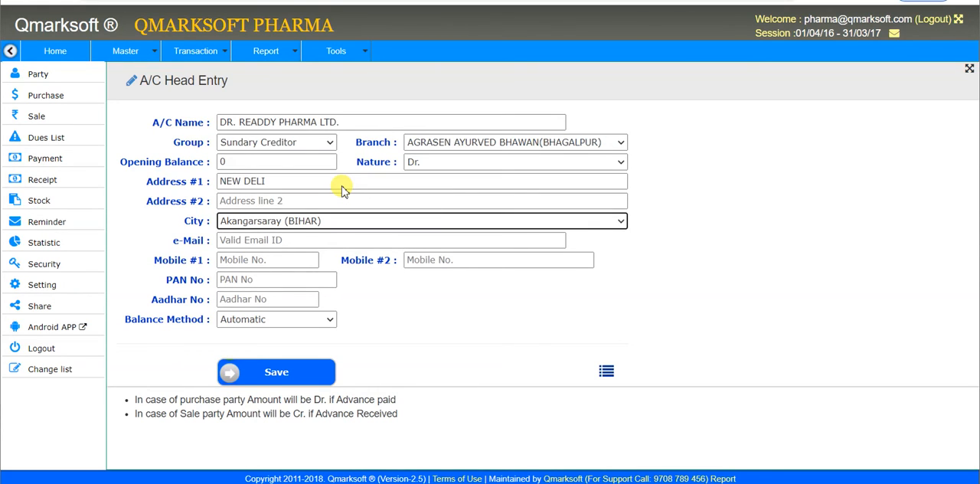
key("Down")
key("Down")
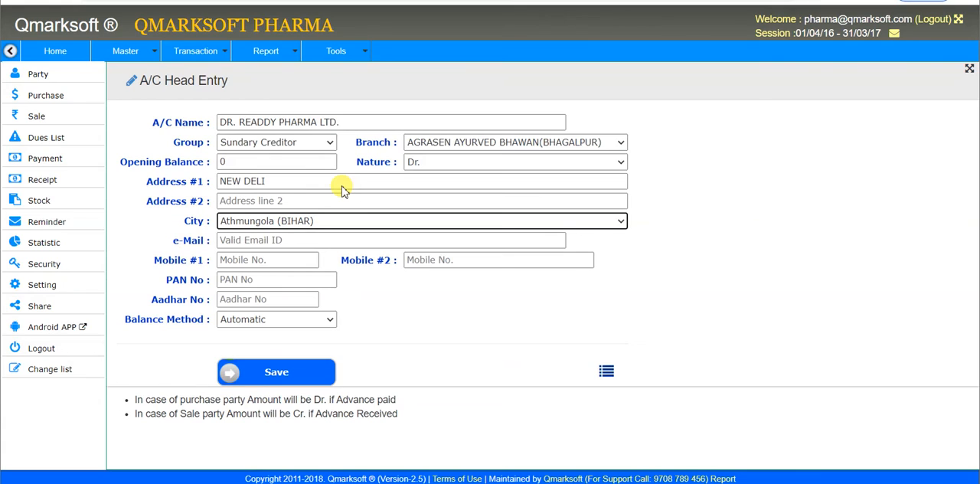
key("Down")
key("Down")
key("Down")
key("Down")
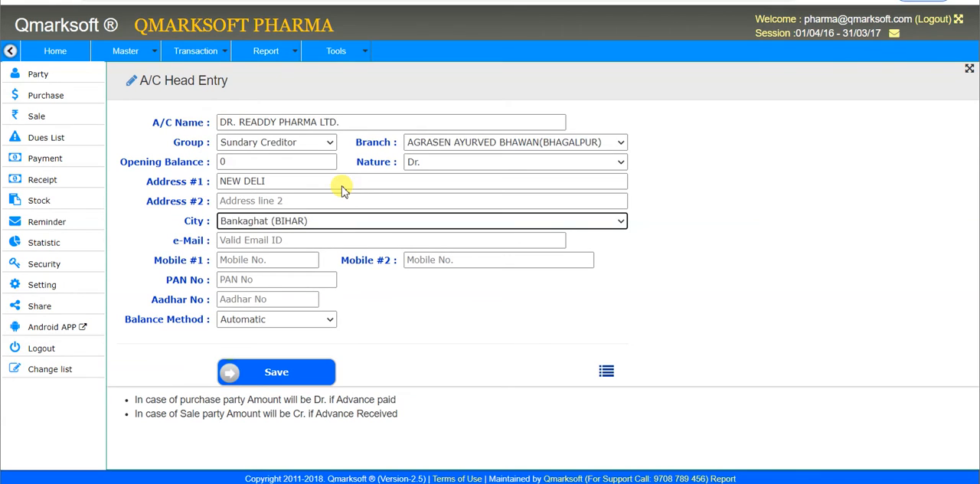
key("Down")
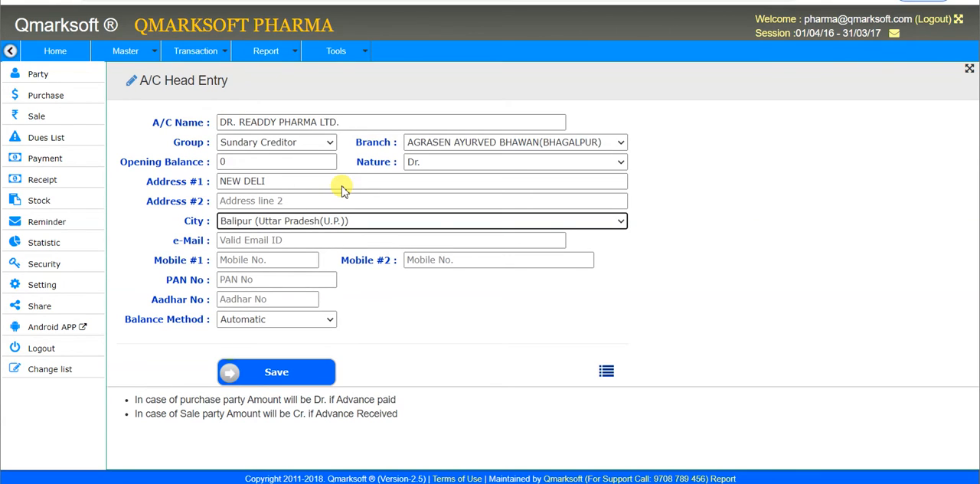
key("Down")
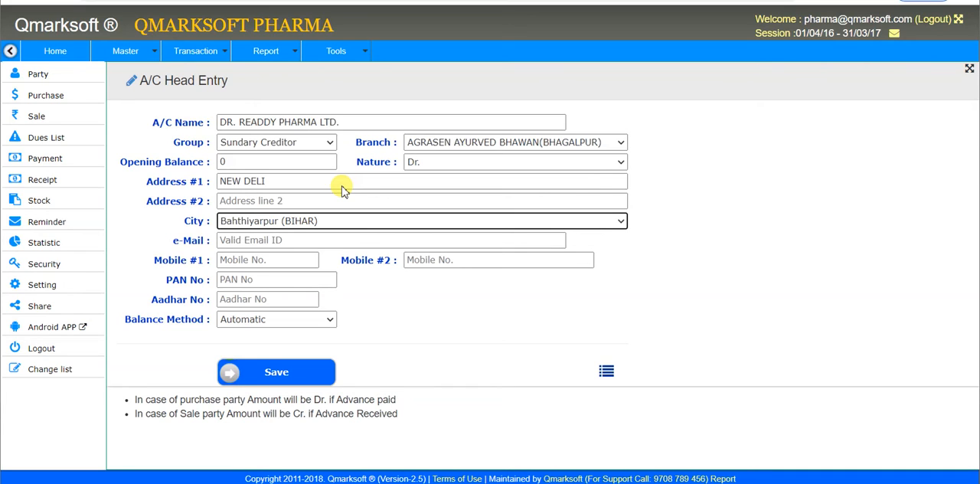
key("Tab")
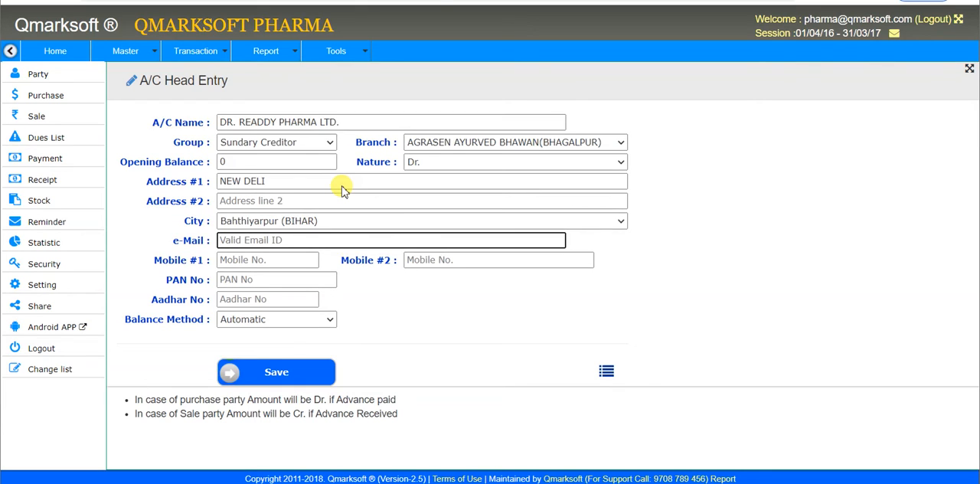
Step: Leave the contact and ID fields blank, keep the balance method at Automatic, and save the account
key("Tab")
key("Tab")
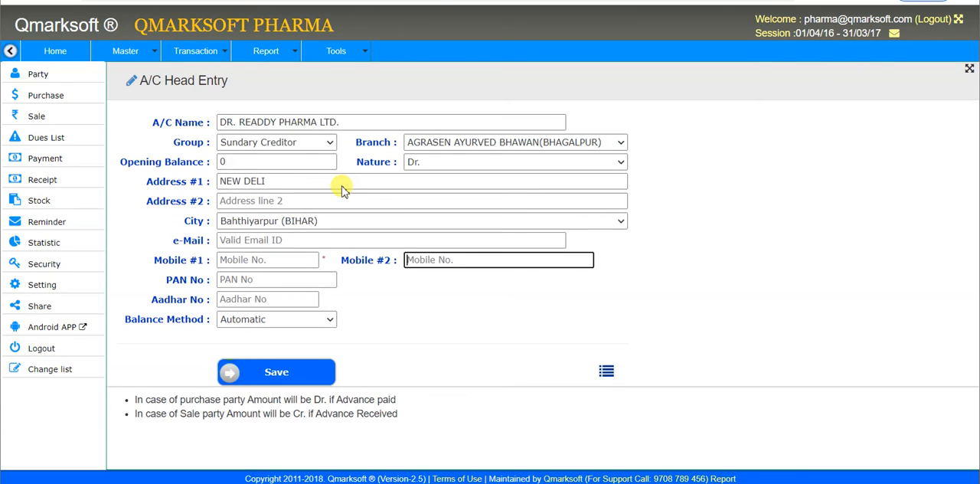
key("Tab")
key("Tab")
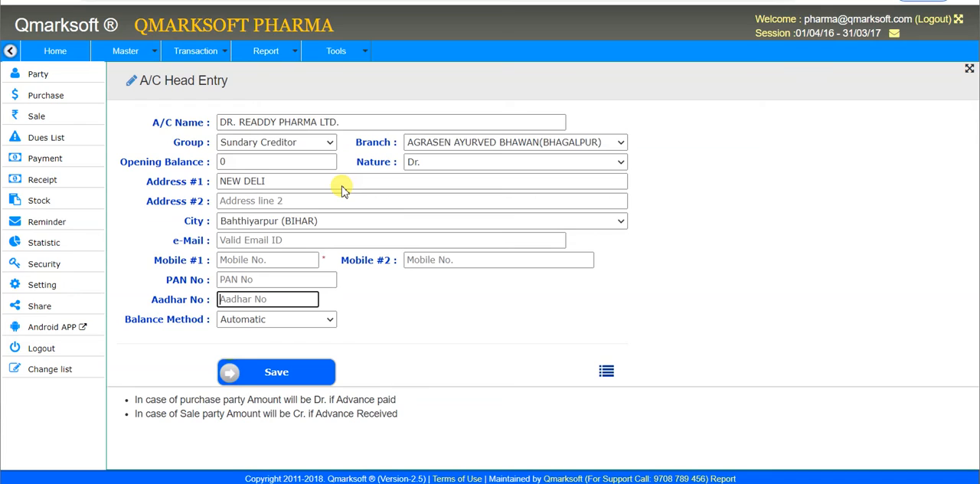
key("Tab")
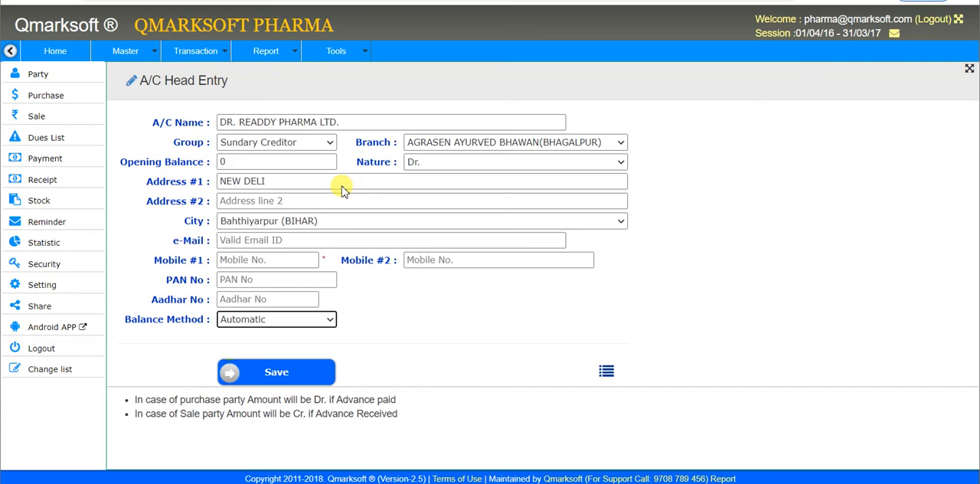
left_click(277, 369)
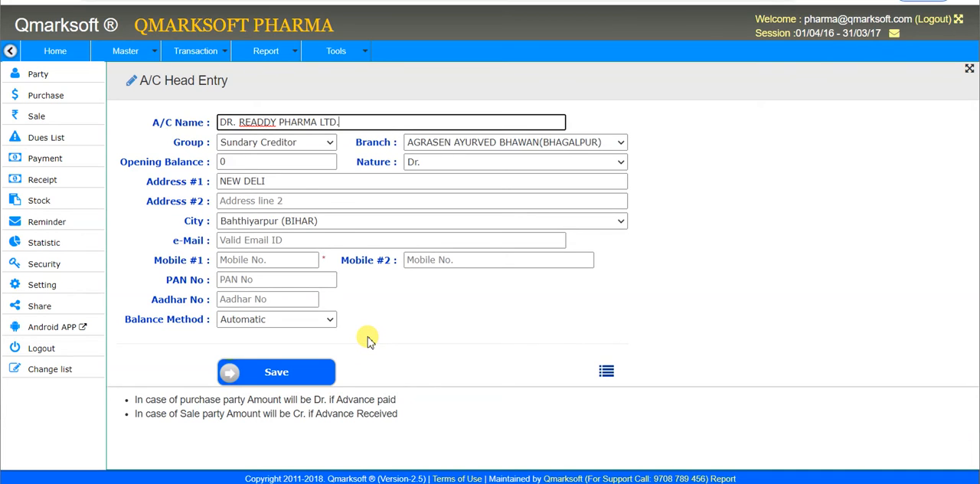
Step: Reuse the filled form for a second account named RAJ PHARMA in the Sundary Debitor group
key("ctrl+a")
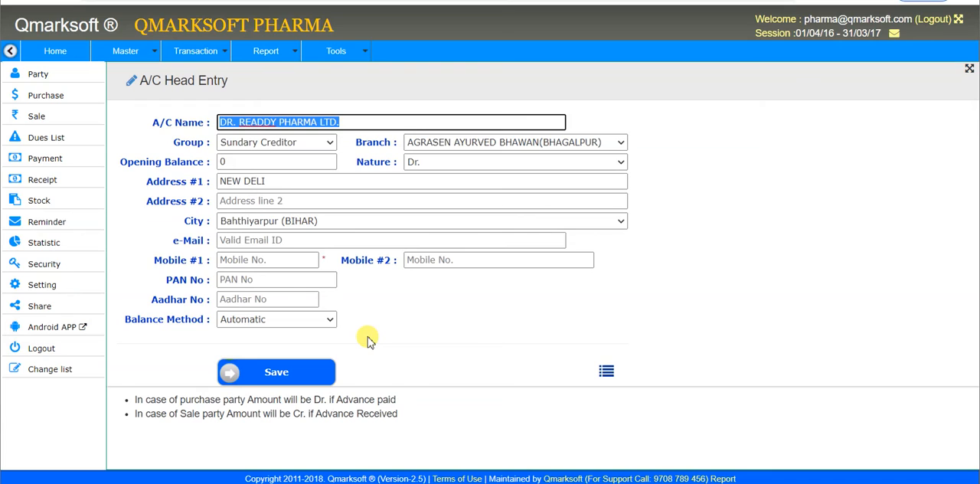
type("RAJ PHARMA")
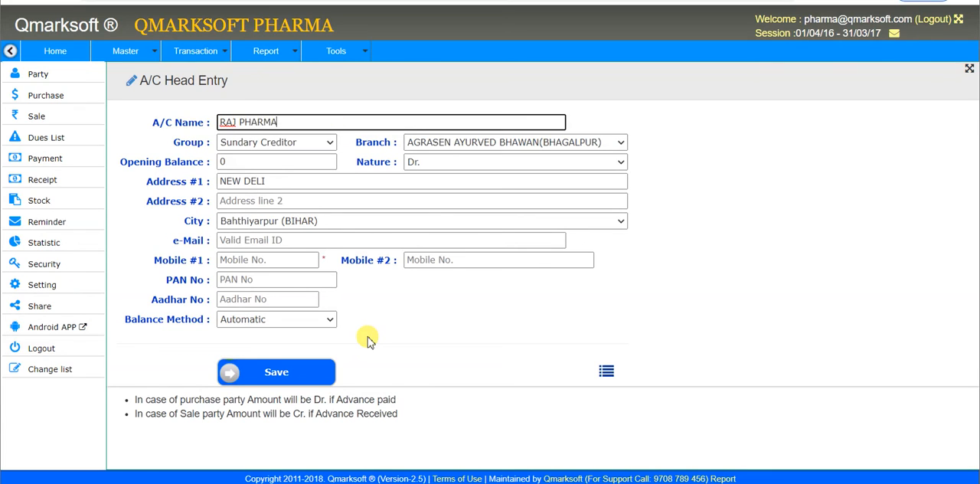
key("Tab")
key("Down")
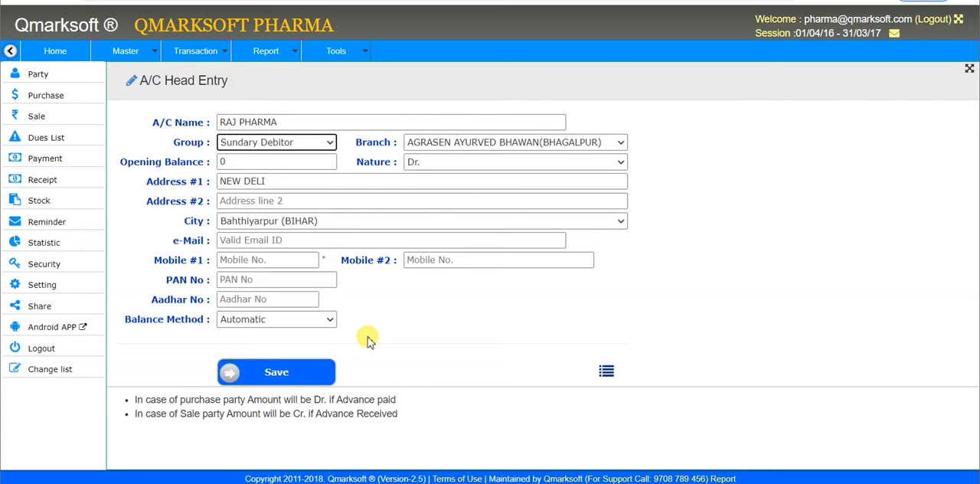
Step: Keep the branch and set the RAJ PHARMA account's opening balance to 500
key("Tab")
key("Tab")
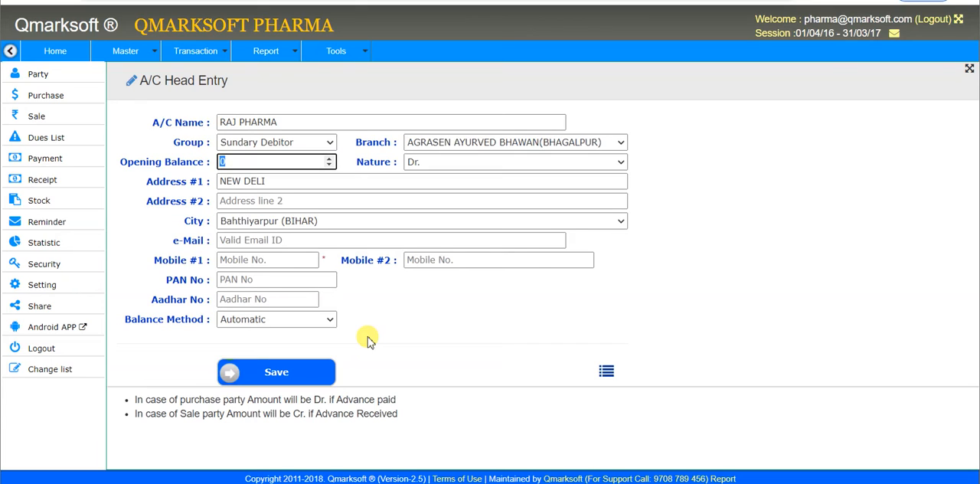
type("500")
Step: Set the RAJ PHARMA account's first address line to PATNA, leaving the second address line and the contact and PAN fields blank
key("Tab")
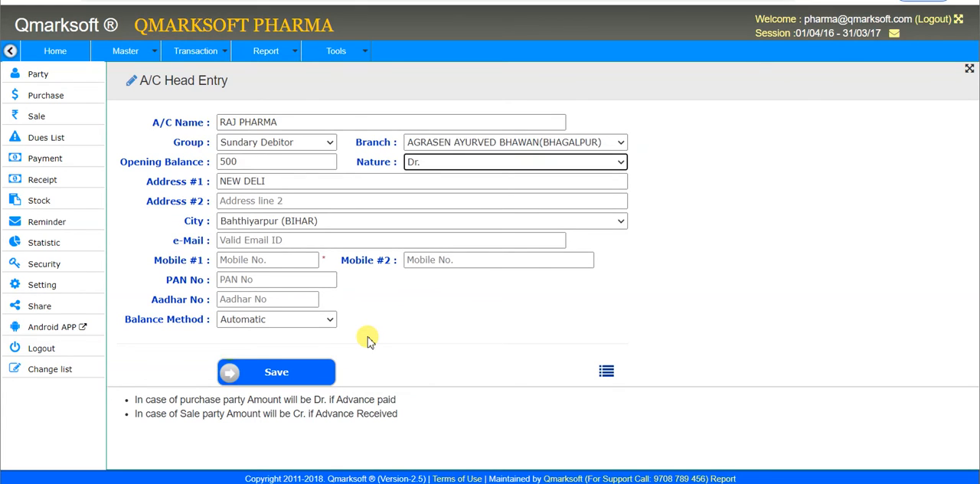
key("Tab")
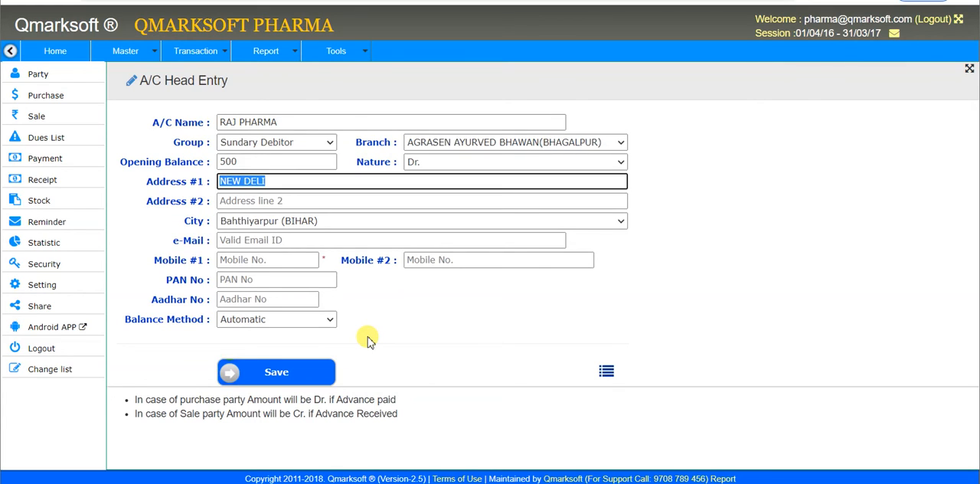
type("PATNA")
key("Tab")
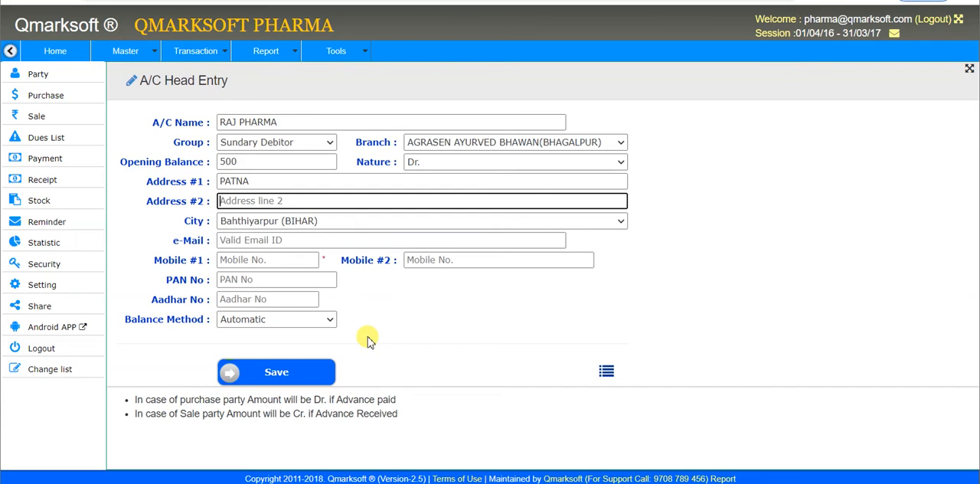
key("Tab")
key("Tab")
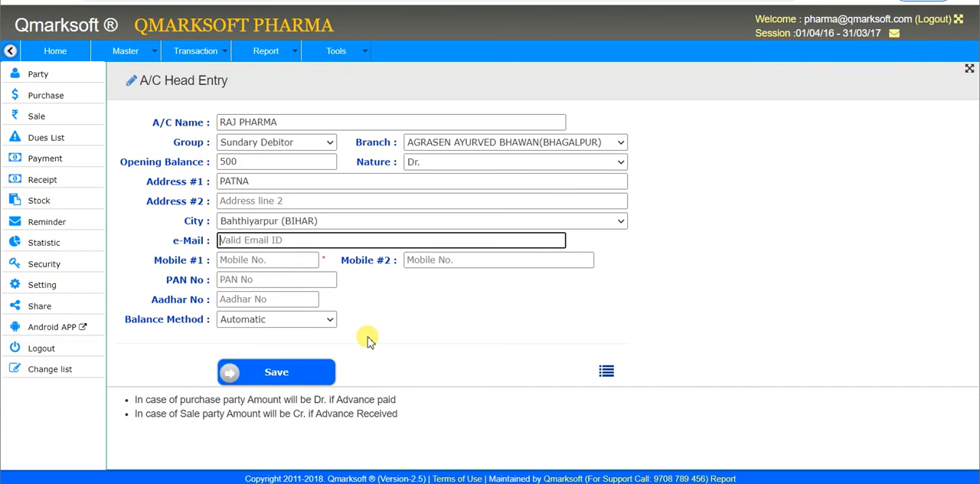
key("Tab")
key("Tab")
key("Tab")
key("Tab")
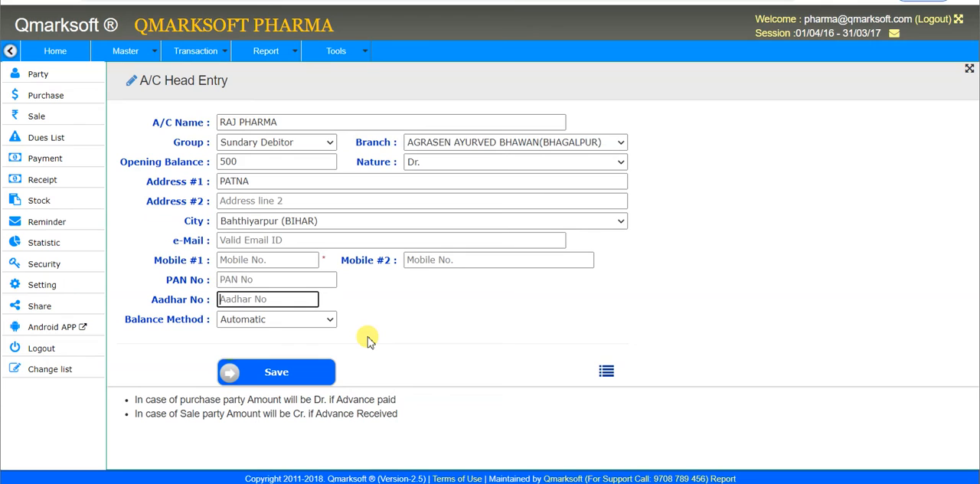
Step: Keep the city at Bahthiyarpur (BIHAR) and save the RAJ PHARMA account
left_click(298, 181)
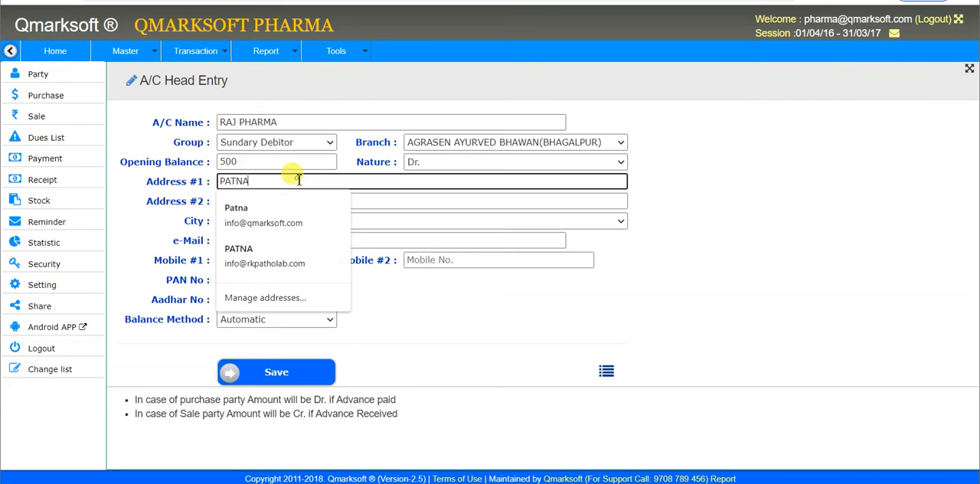
left_click(689, 281)
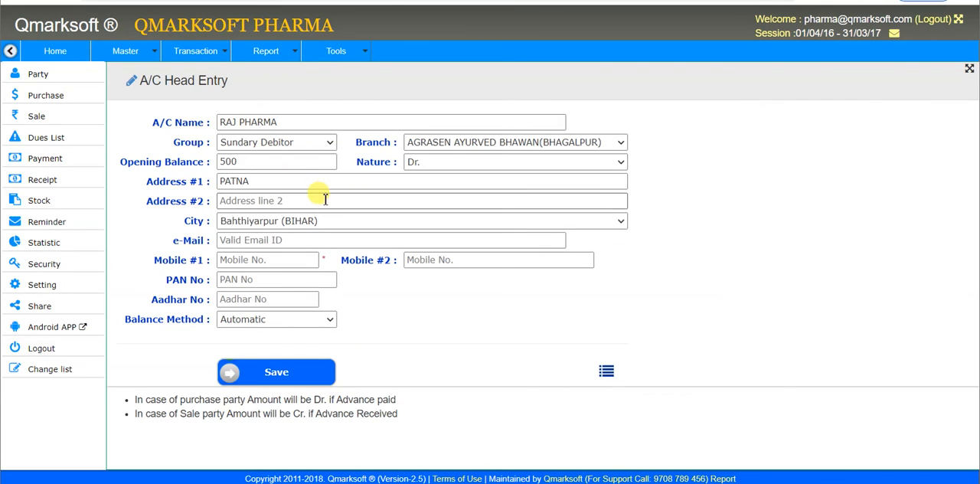
left_click(316, 223)
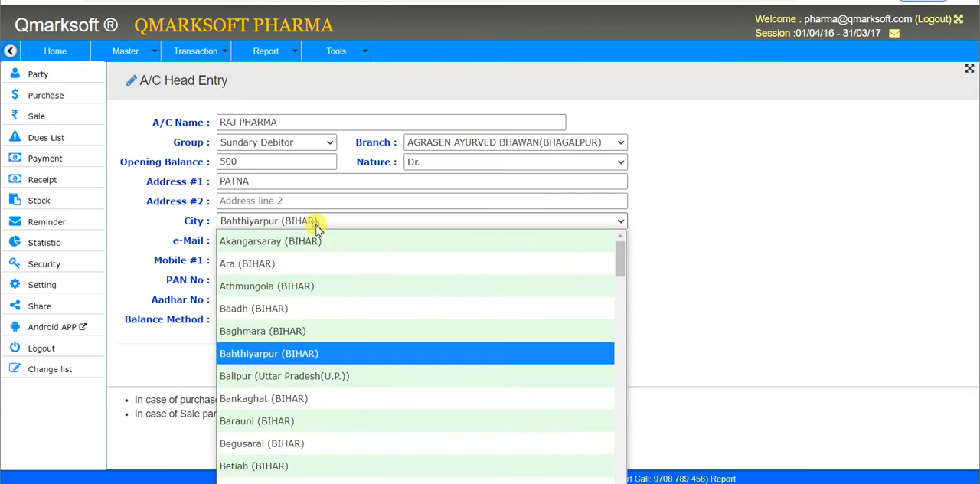
left_click(315, 224)
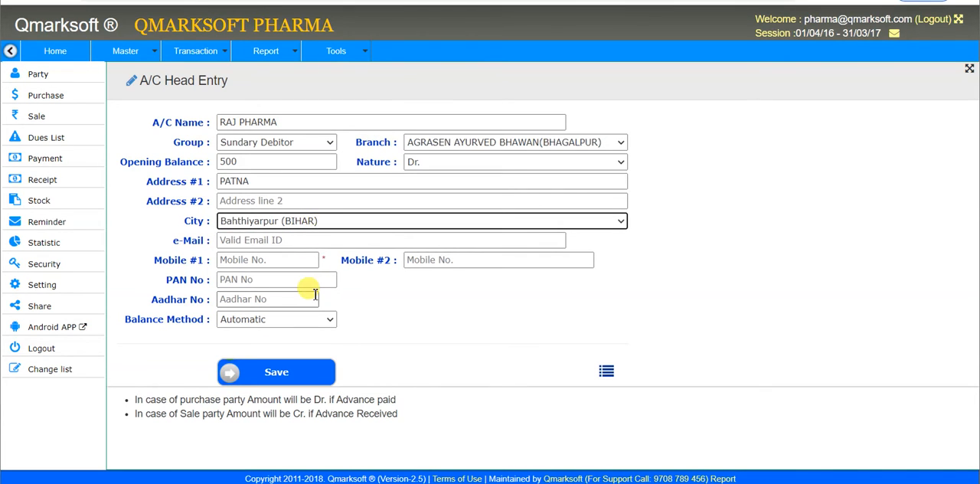
left_click(282, 372)
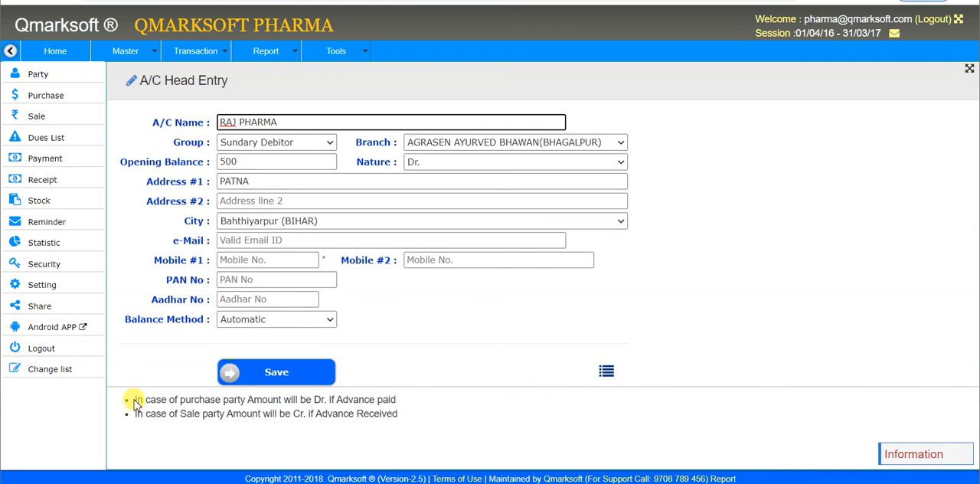
left_click_drag(135, 401, 427, 413)
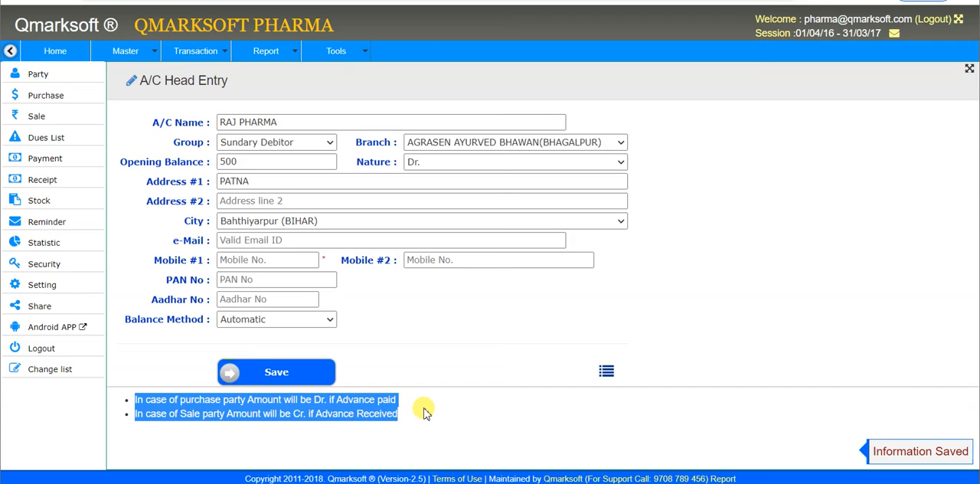
left_click(427, 412)
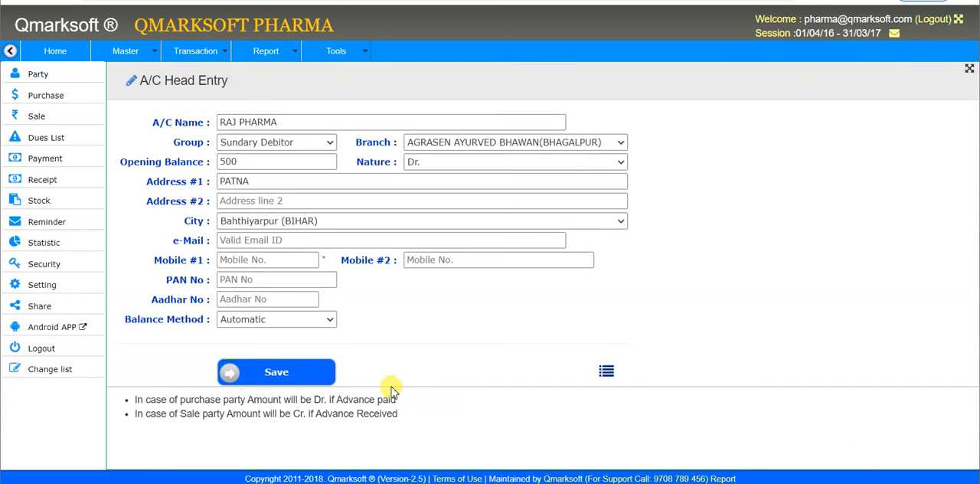
Step: Examine the available transaction types, including quotation, stock receipt, cheque/DD, sale, sale return, damage return, and voucher entries
left_click(195, 55)
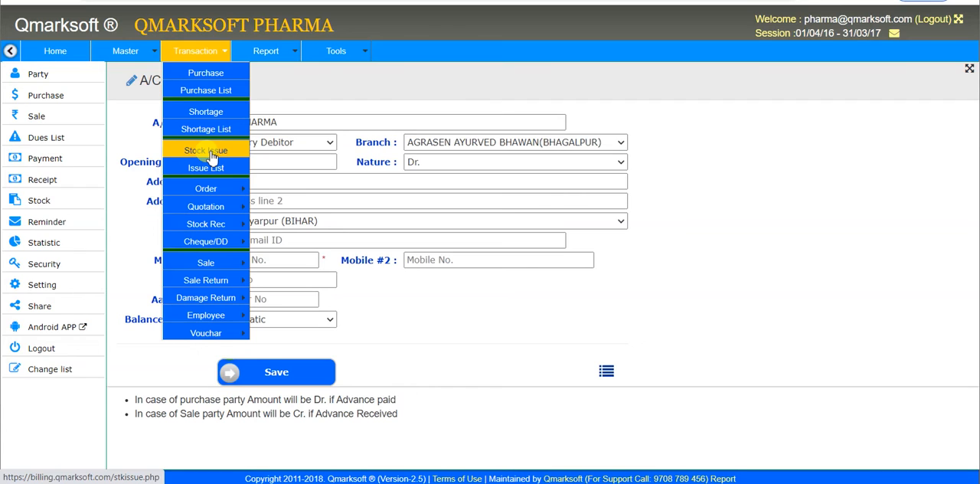
mouse_move(221, 187)
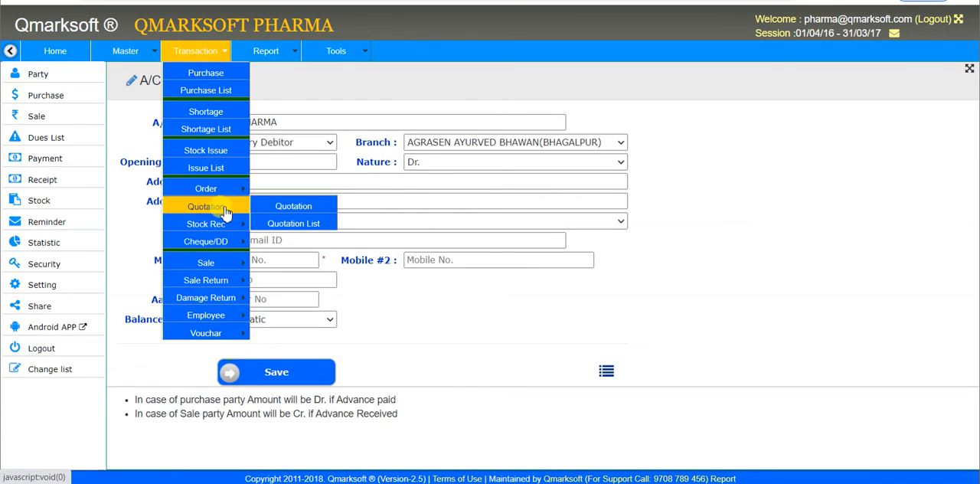
mouse_move(226, 226)
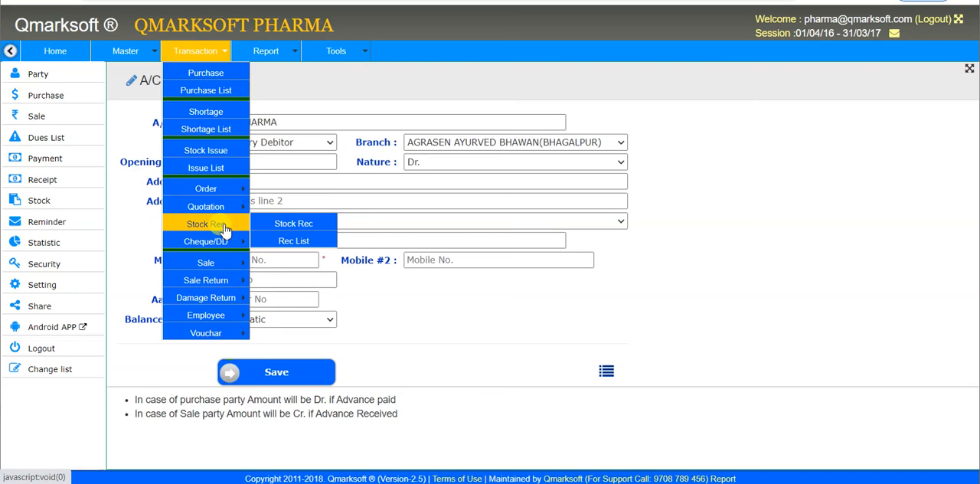
mouse_move(226, 243)
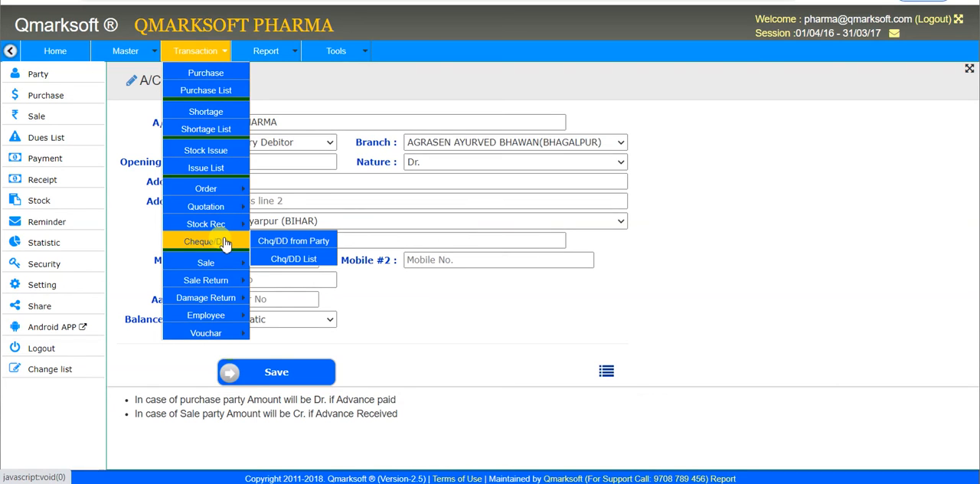
mouse_move(226, 265)
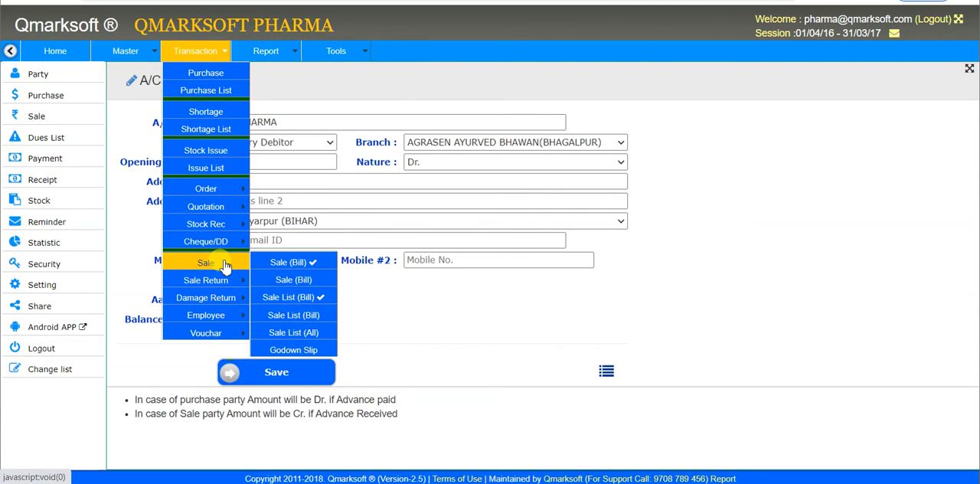
mouse_move(224, 284)
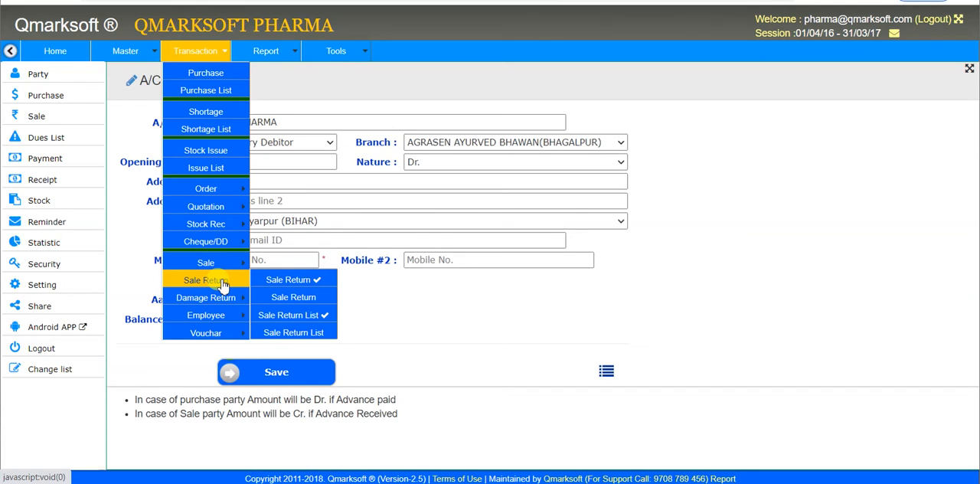
mouse_move(220, 301)
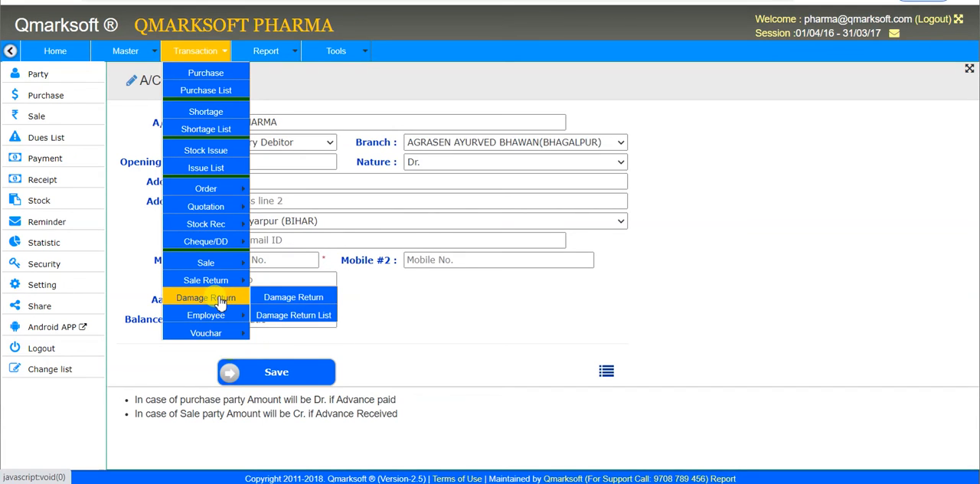
mouse_move(222, 318)
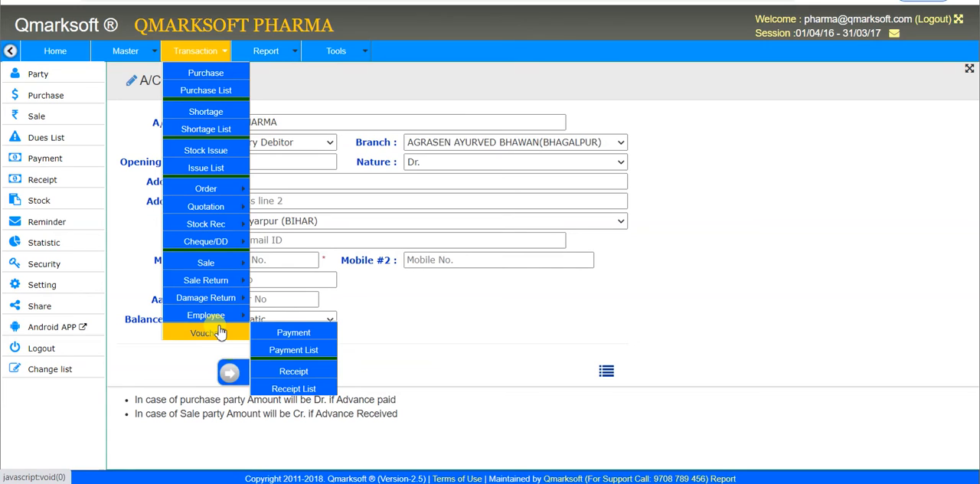
Step: Start a new purchase entry from DR. READDY PHARMA LTD., keeping both the bill date and receiving date at 07/09/2020
left_click(214, 72)
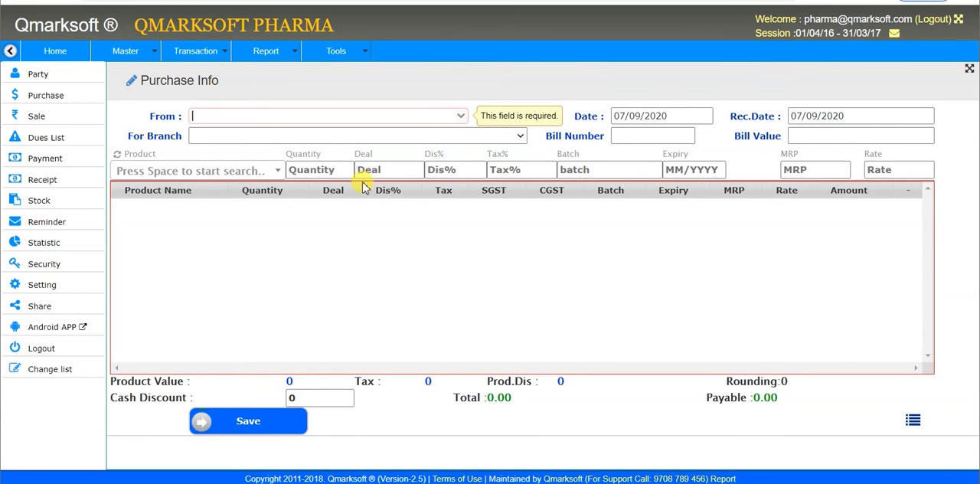
type("DR")
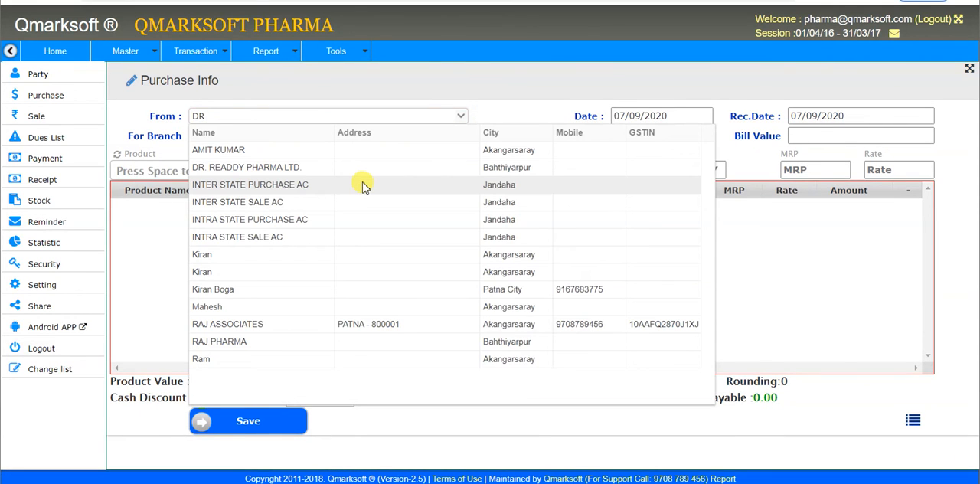
key("Down")
key("Up")
key("Up")
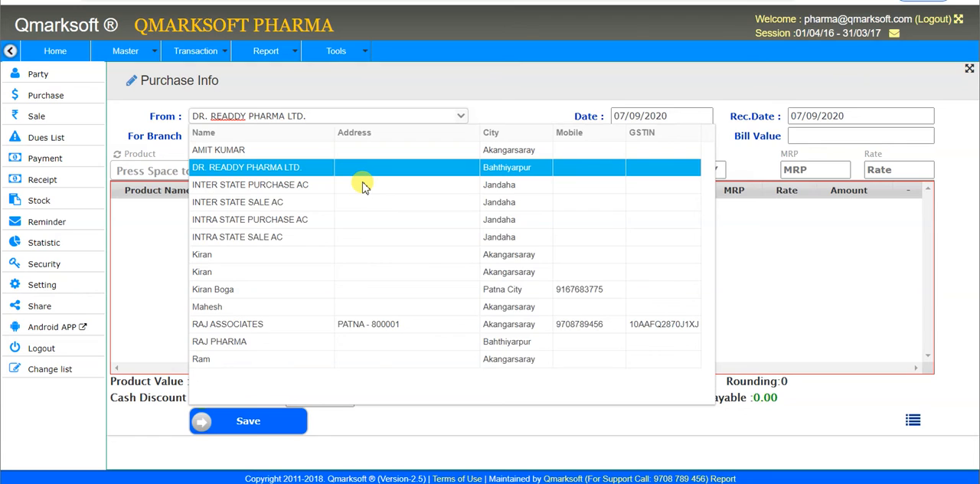
key("Return")
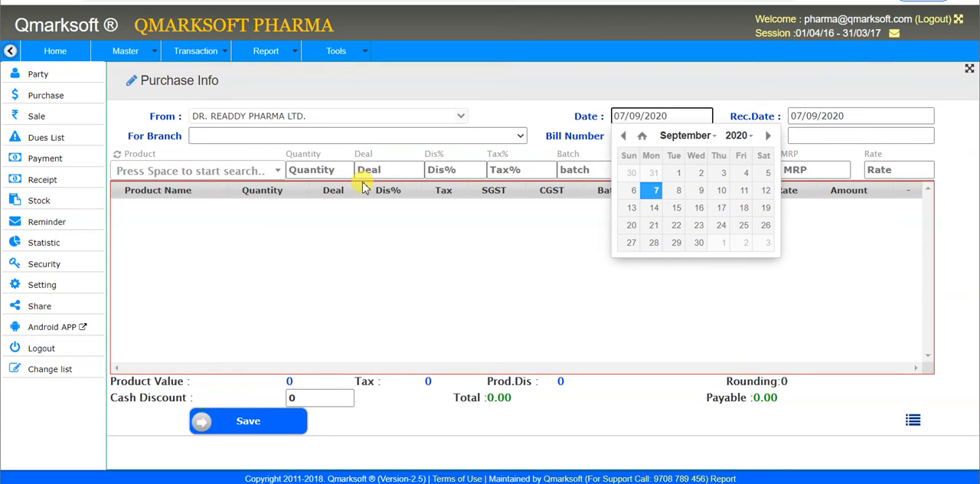
key("Return")
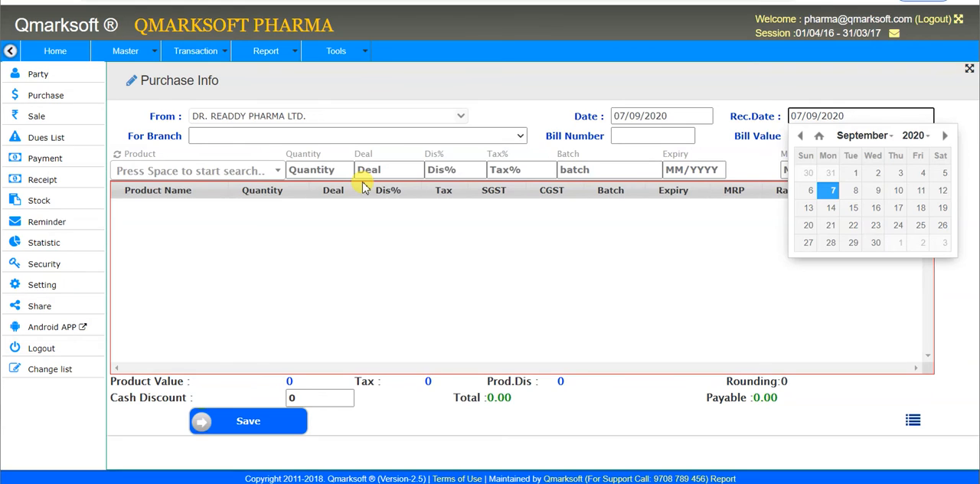
key("Return")
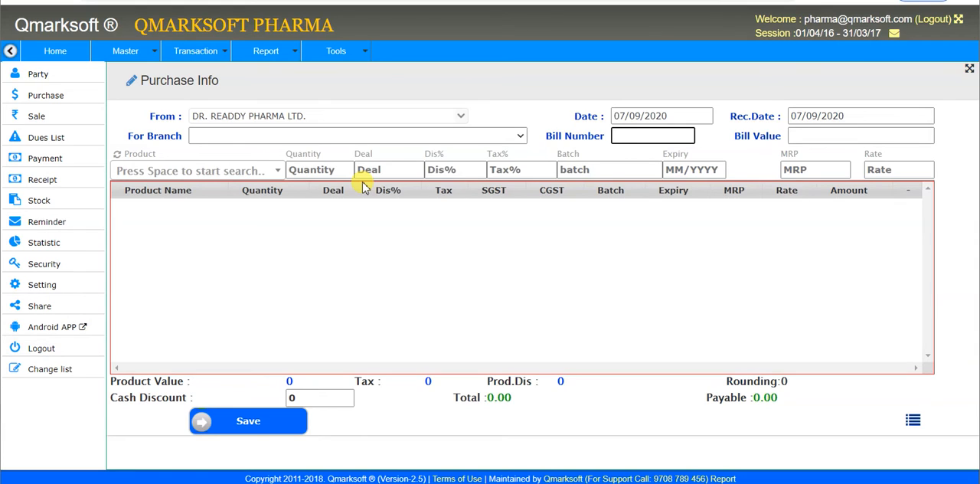
Step: Enter bill number RD1002345 and a bill value of 2500 for the purchase
type("RD1002345")
key("Tab")
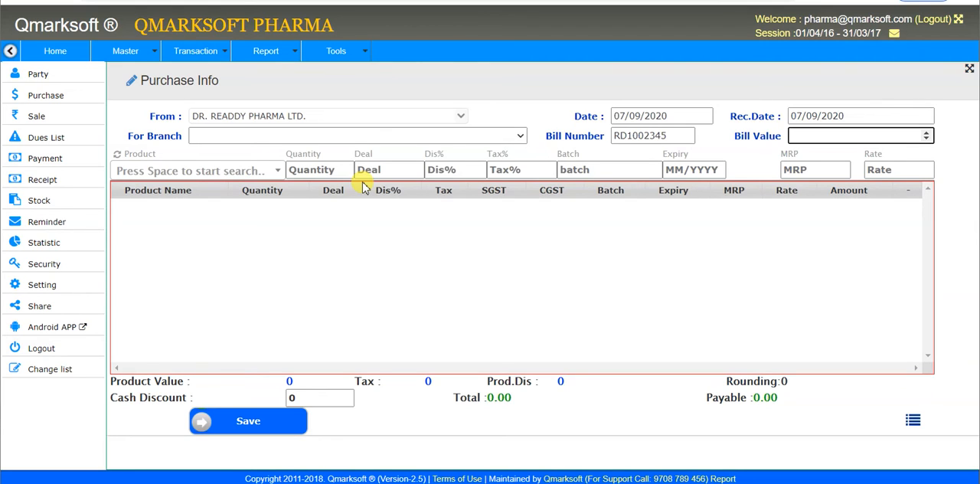
type("2500")
key("Tab")
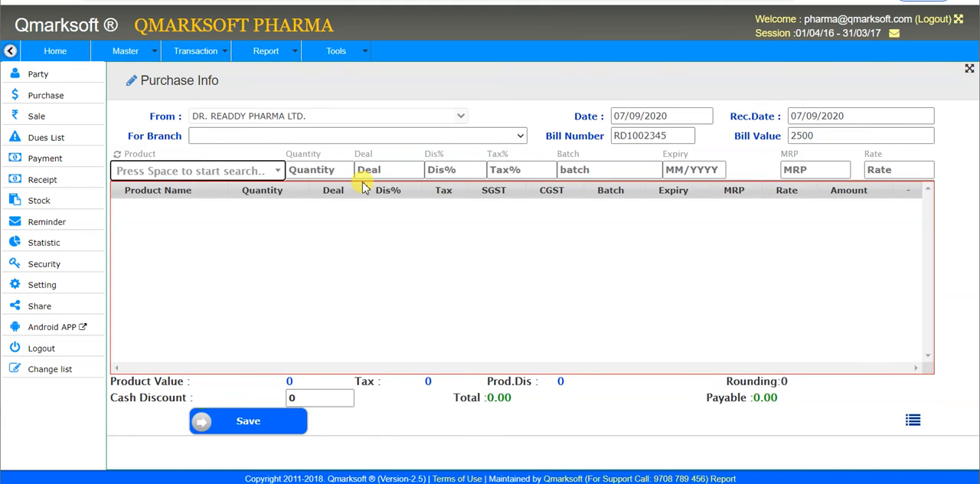
Step: Select COMBIFLAM 1 X 15 as the purchased product and enter a quantity of 50
key("space")
type("COM")
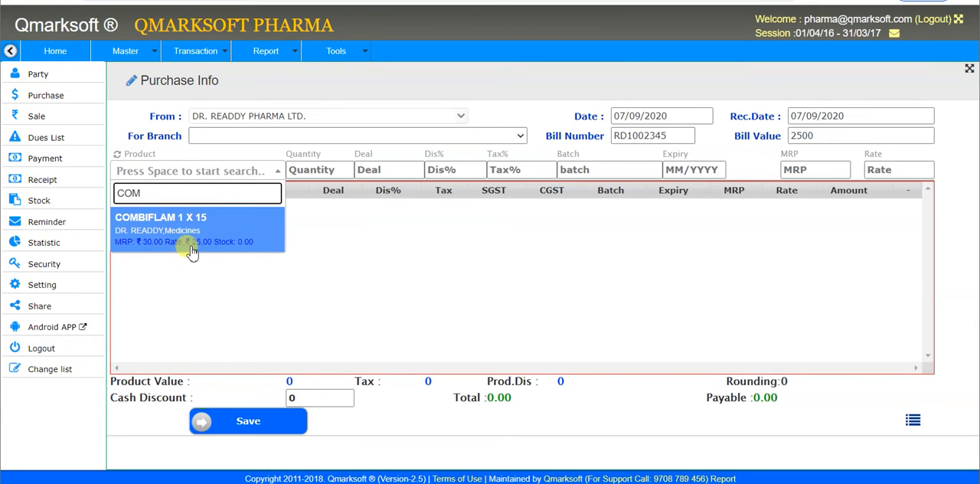
left_click(235, 246)
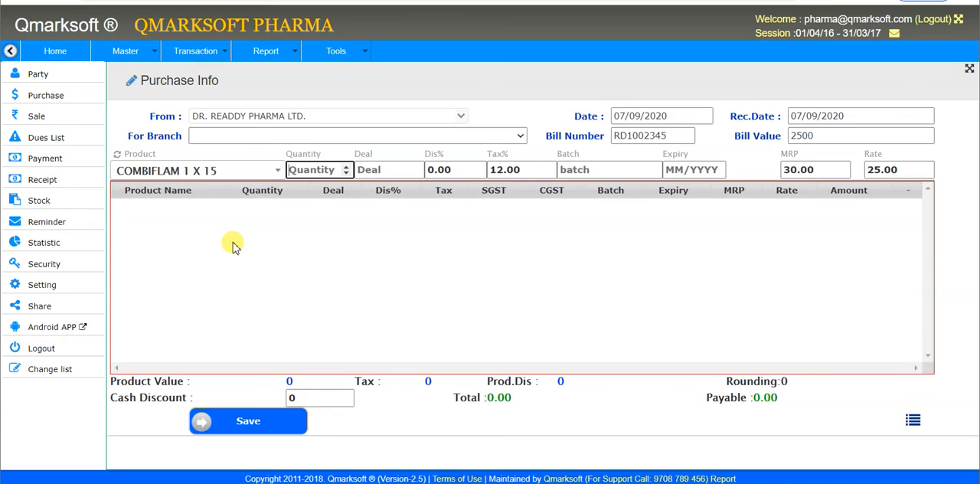
type("50")
key("Tab")
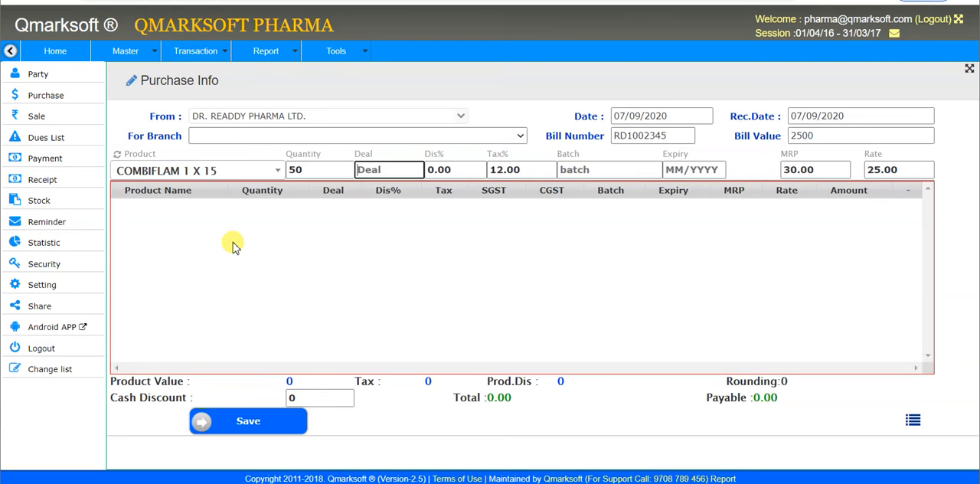
type("10")
key("BackSpace")
key("BackSpace")
type("20+")
type("5")
key("BackSpace")
key("BackSpace")
key("BackSpace")
key("BackSpace")
type("5")
key("BackSpace")
Step: Change the COMBIFLAM quantity to 55 and enter the deal as 55+5
key("shift+Tab")
type("55")
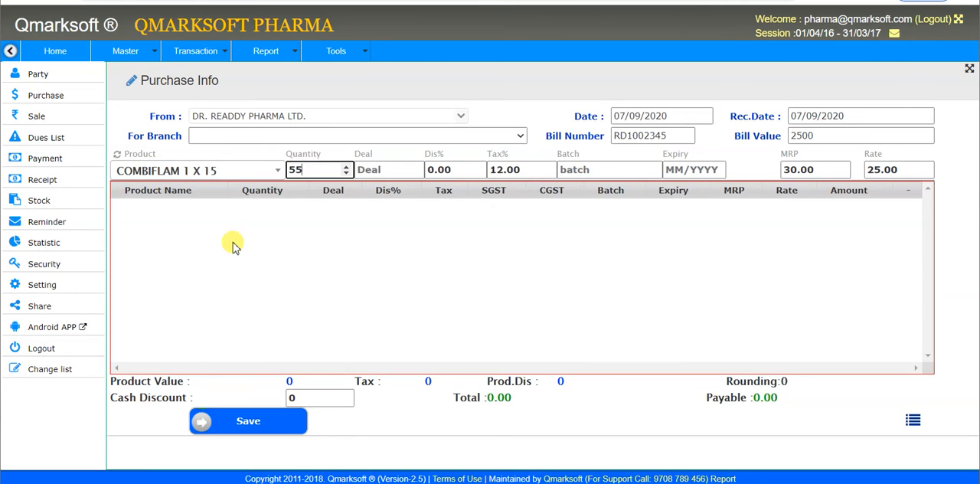
key("Tab")
type("55+5")
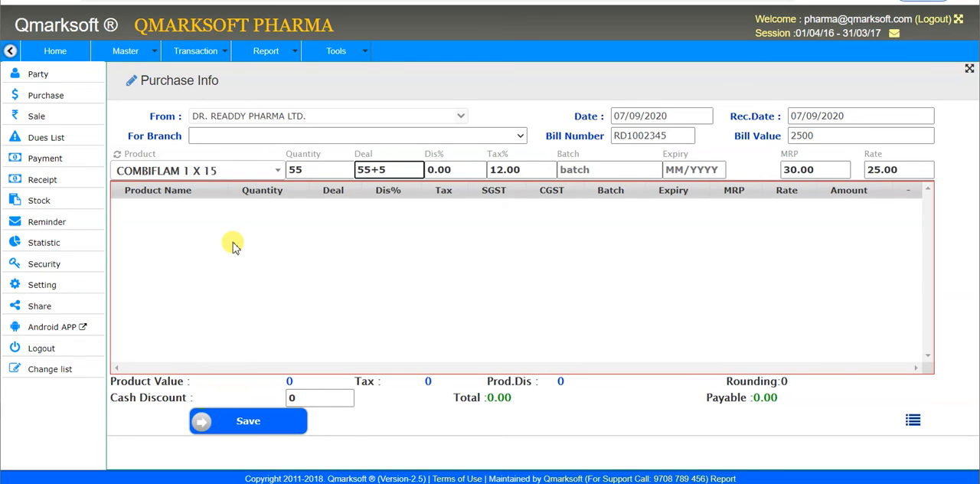
Step: Set the product discount to 5% and keep the tax at 12.00%
key("Tab")
type("5")
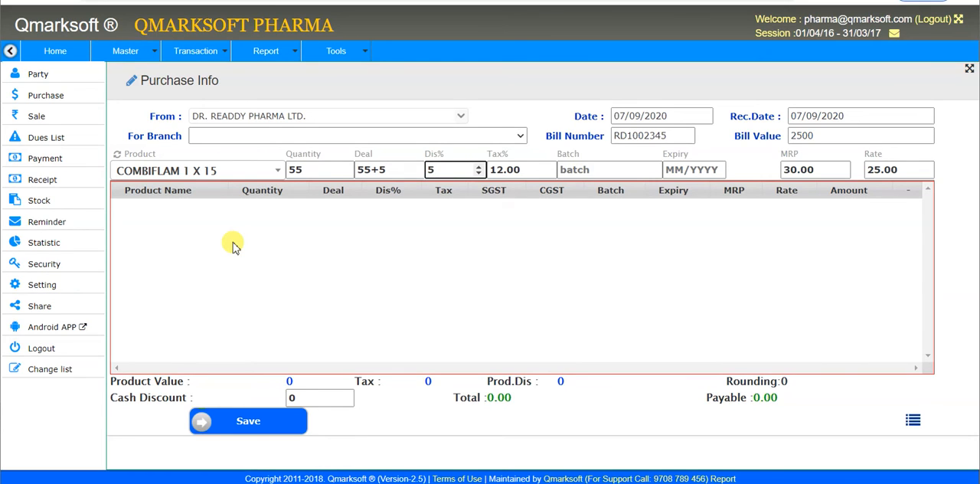
key("Tab")
Step: Enter BATCH101 as the product's batch
key("Tab")
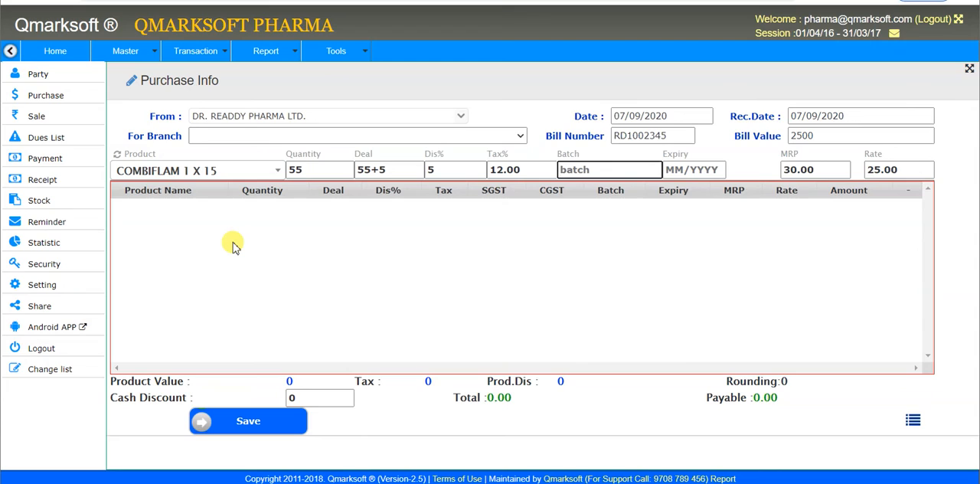
type("batch")
key("ctrl+a")
type("BATCH101")
key("Tab")
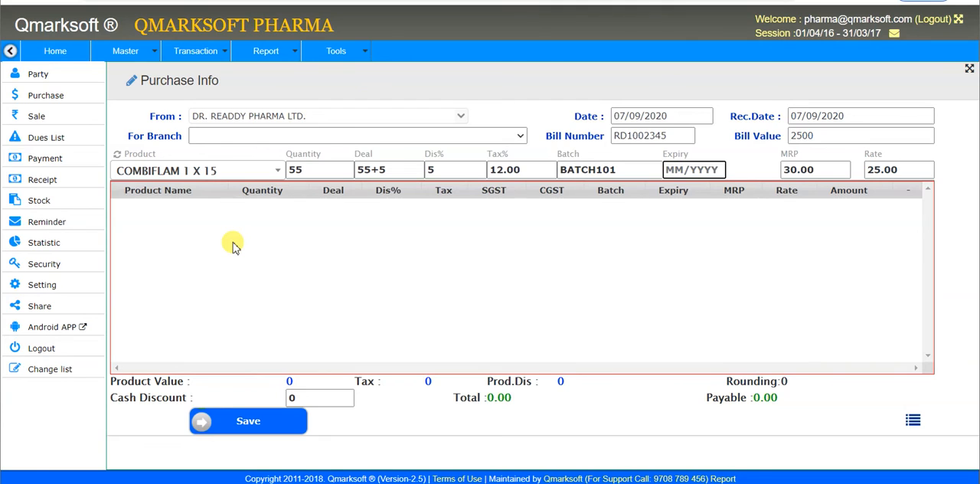
Step: Enter expiry 02/2025, keep MRP 30.00 and rate 25.00, and add the COMBIFLAM line to the purchase
type("0")
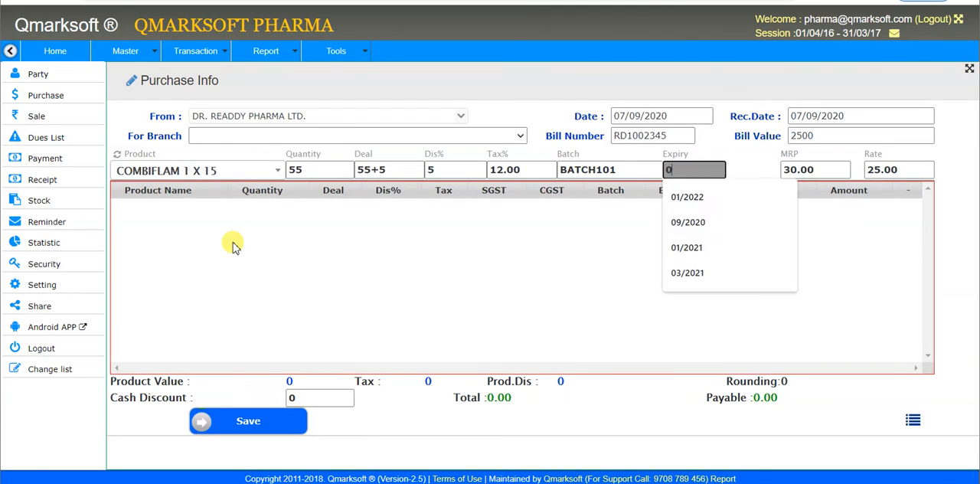
type("2/2025")
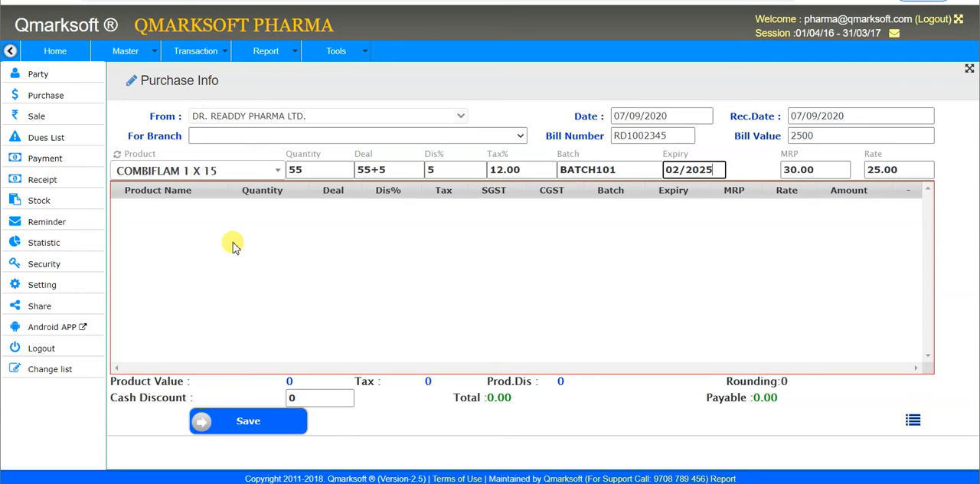
key("Tab")
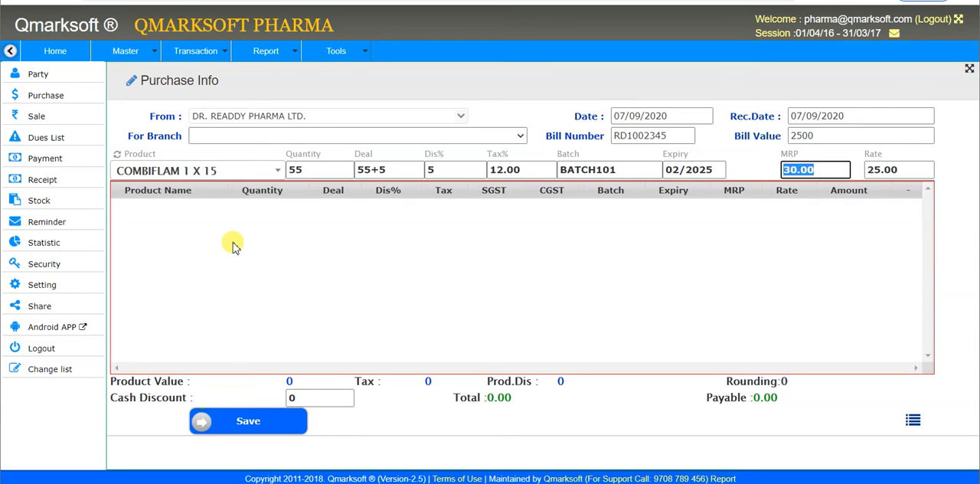
key("Tab")
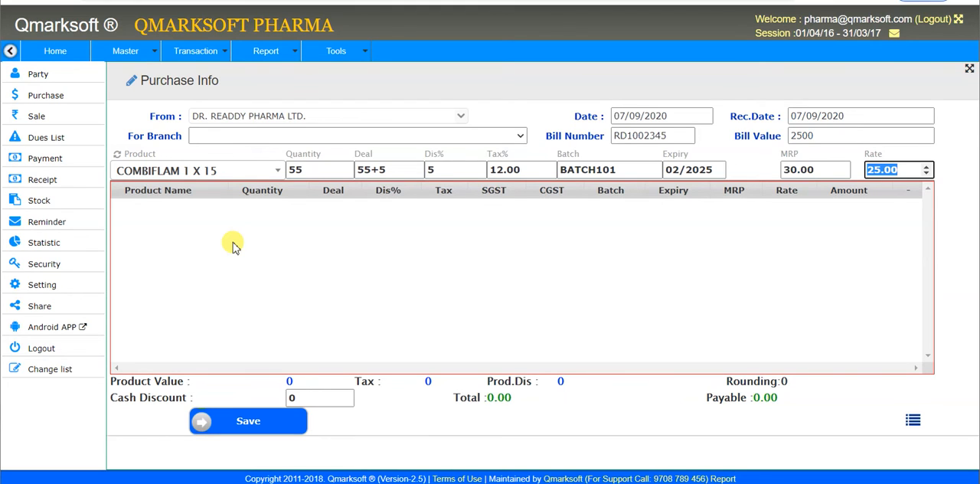
key("Return")
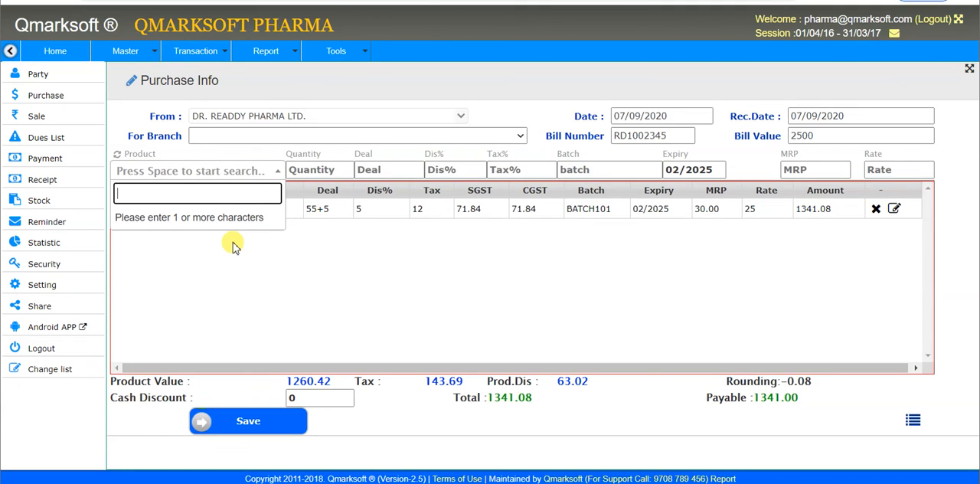
Step: Keep the purchase's cash discount at 0 and save the purchase without adding further products
key("Tab")
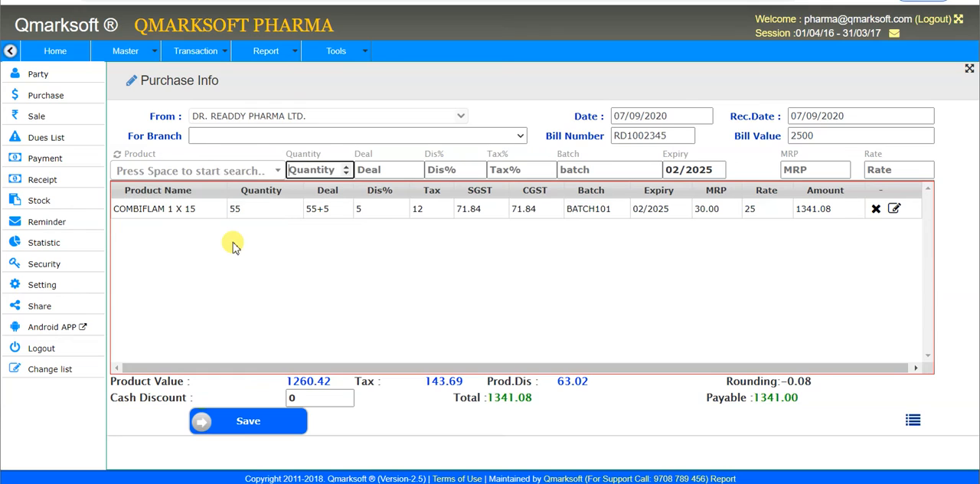
key("Tab")
key("Tab")
key("Tab")
key("Tab")
key("Tab")
key("Tab")
key("Tab")
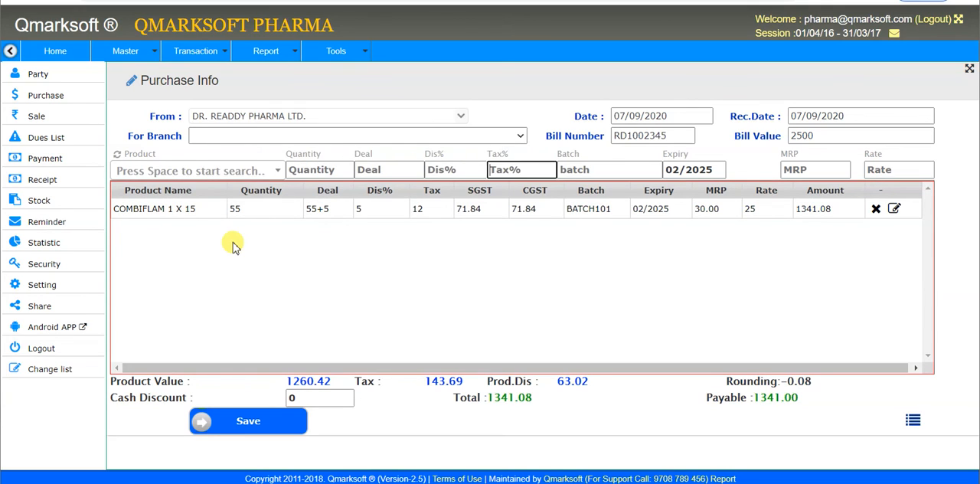
key("Tab")
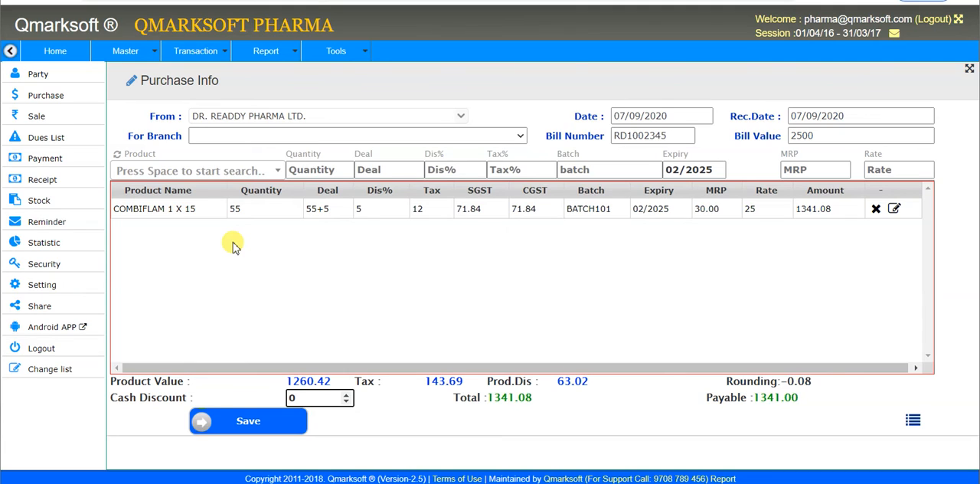
key("Tab")
key("Return")
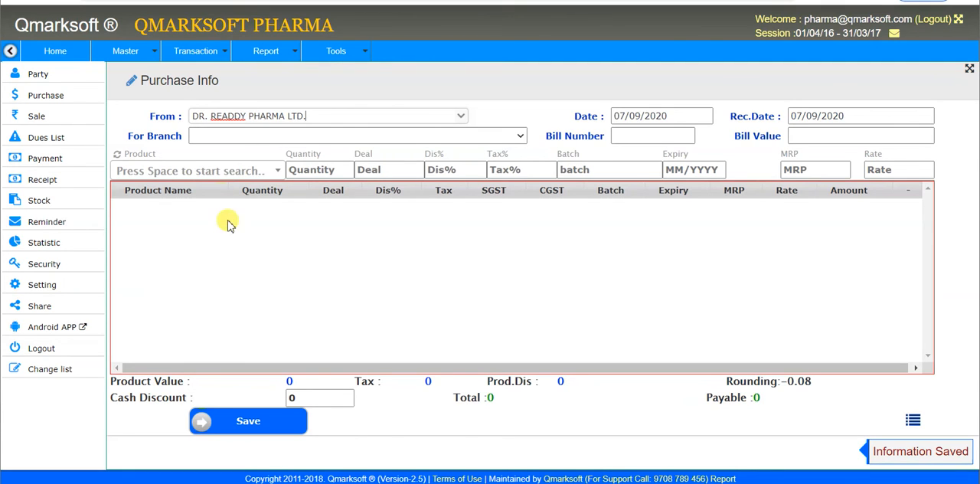
Step: Open a new ticked Sale (Bill) form and select RAJ PHARMA as the customer
left_click(198, 64)
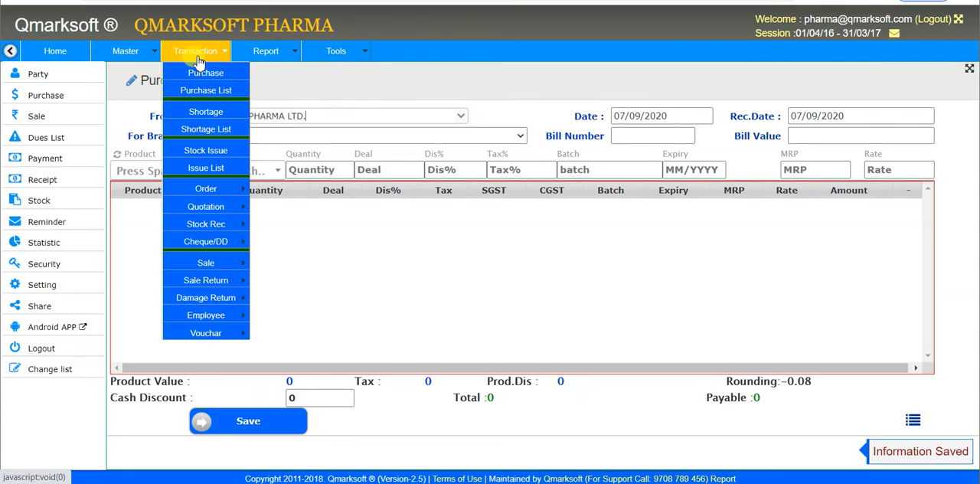
mouse_move(221, 271)
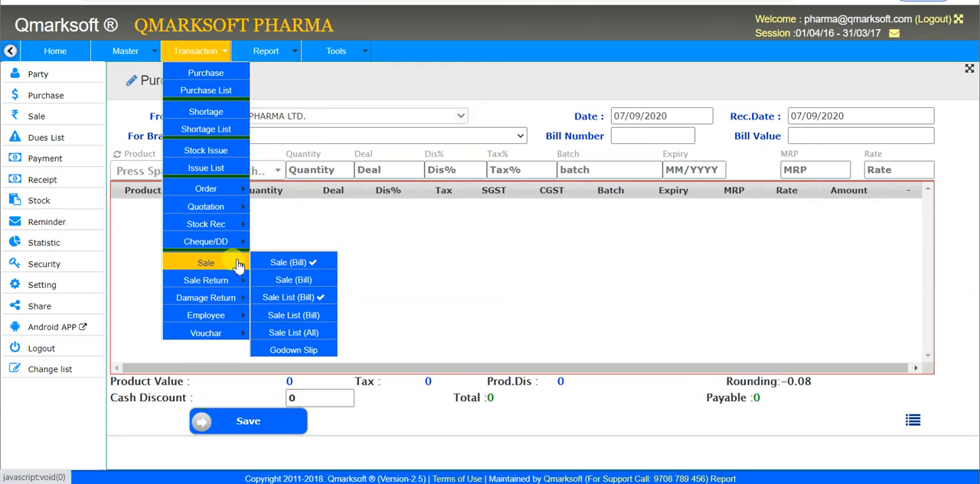
left_click(304, 264)
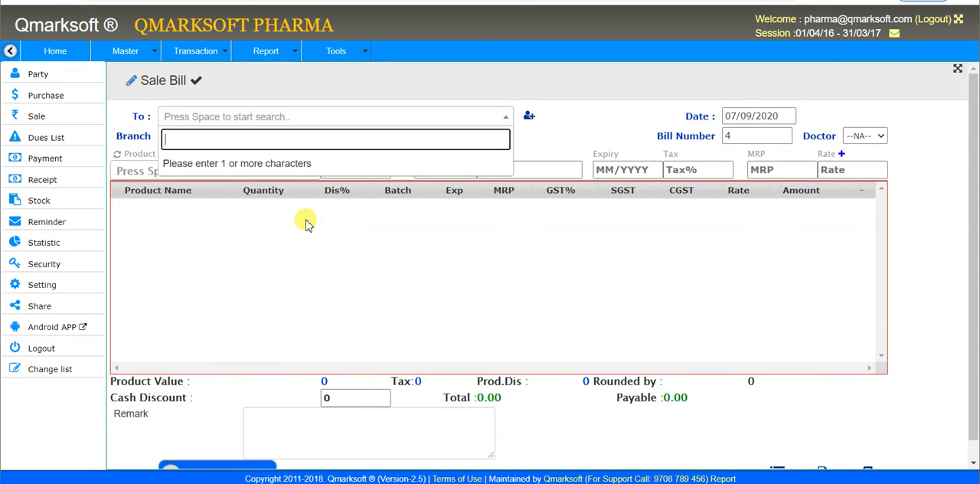
type("RAJ")
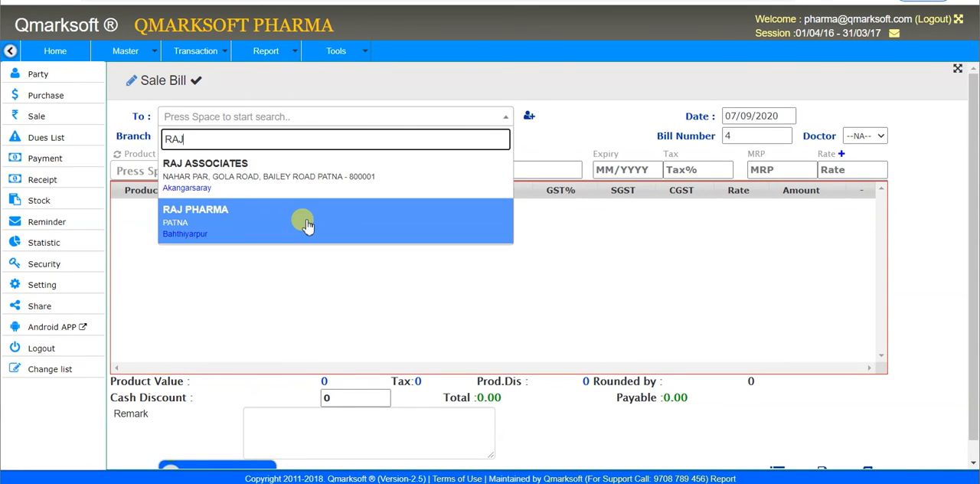
left_click(306, 223)
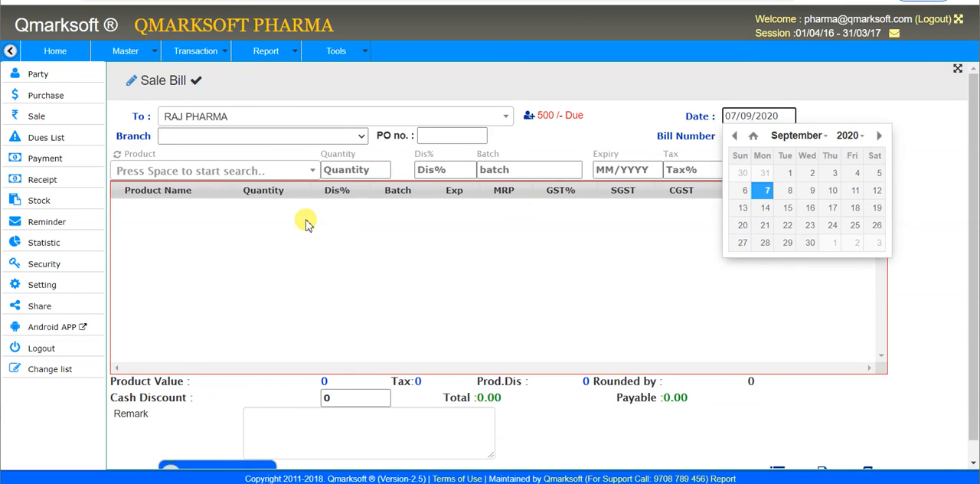
Step: Keep the sale bill's default header details and select COMBIFLAM 1 X 15 as the product to sell
key("Return")
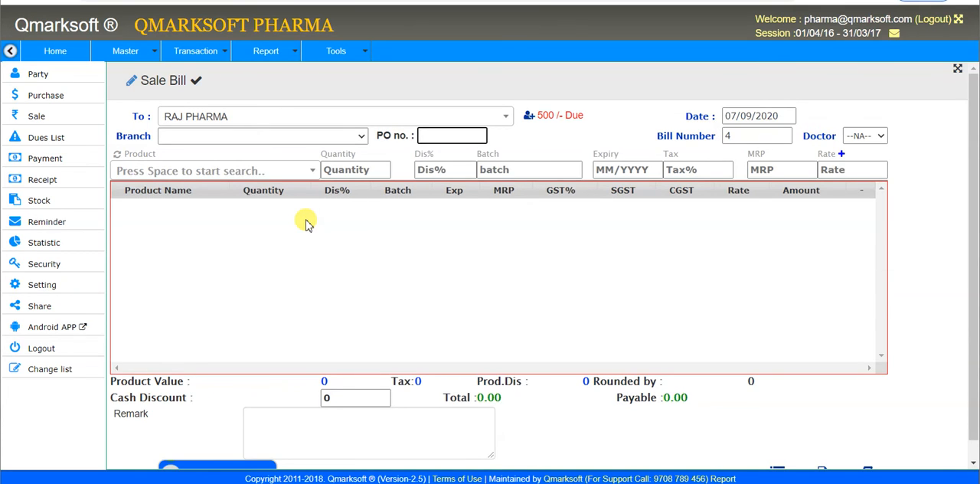
key("Return")
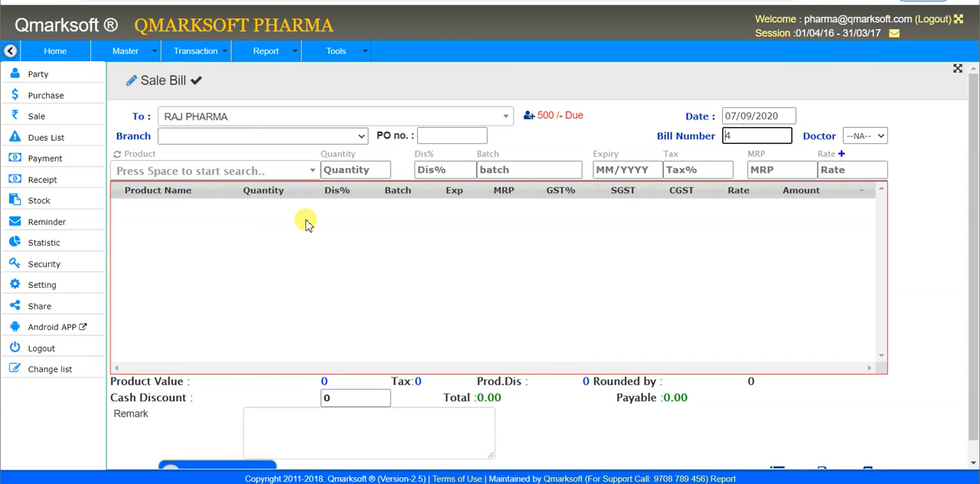
key("Tab")
key("Tab")
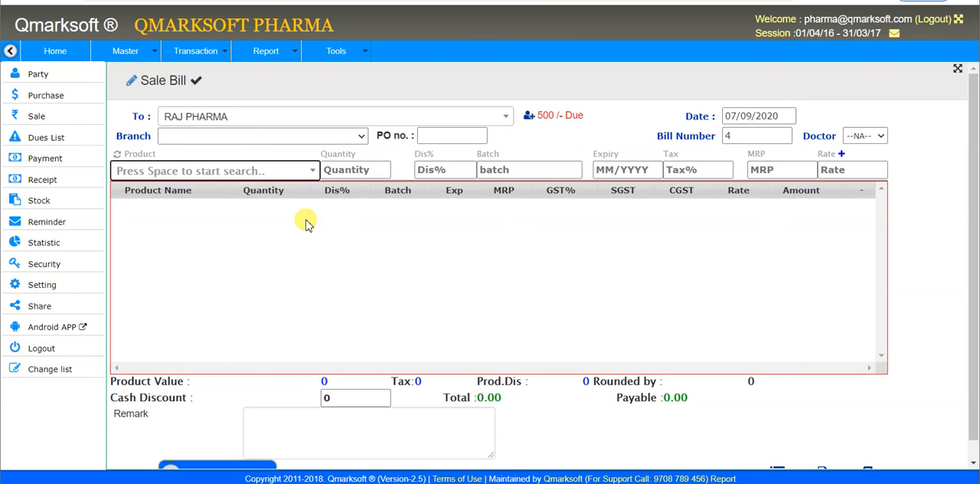
key("space")
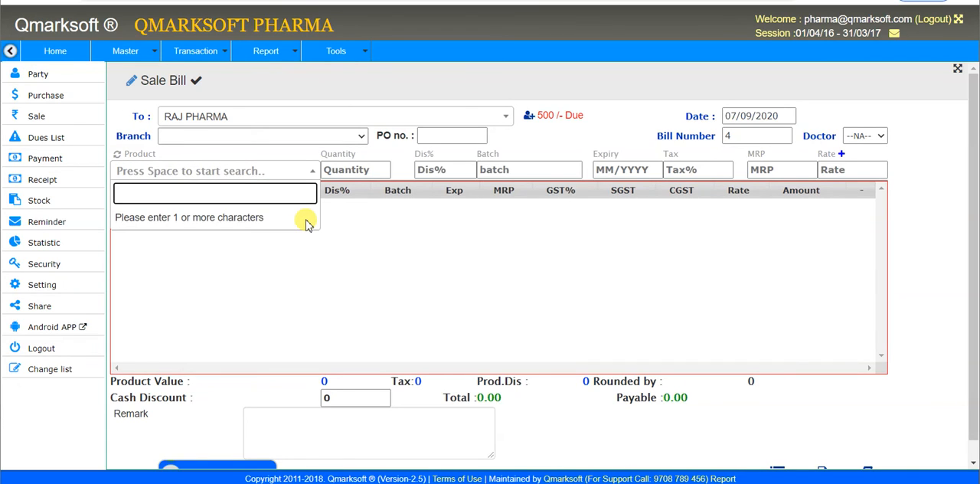
type("COM")
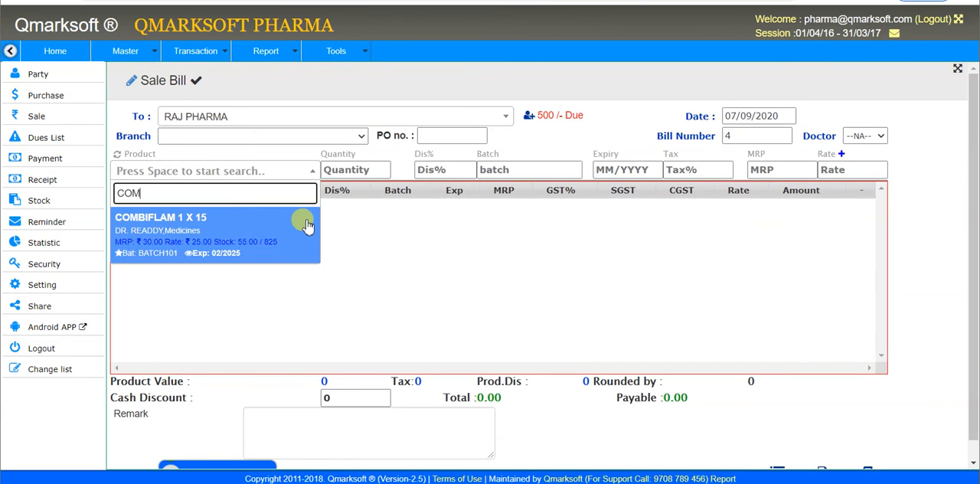
left_click(307, 222)
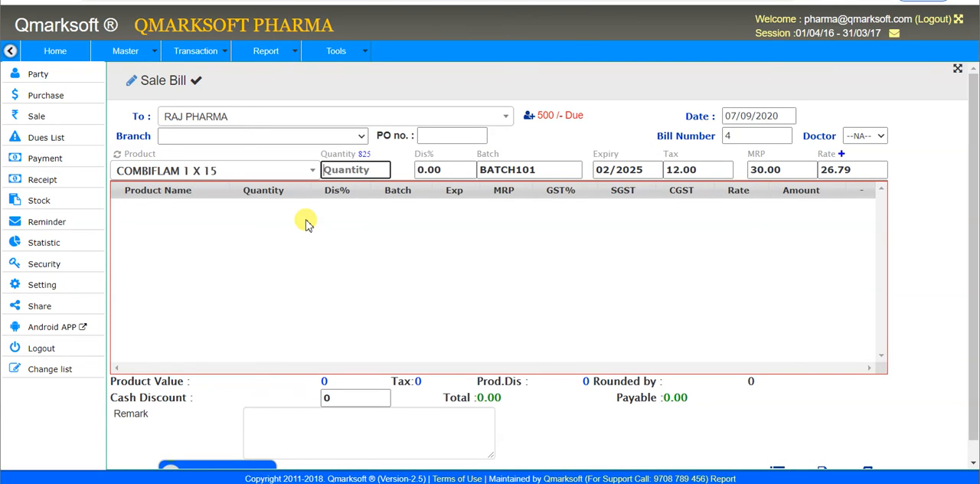
type("2+5")
key("BackSpace")
key("BackSpace")
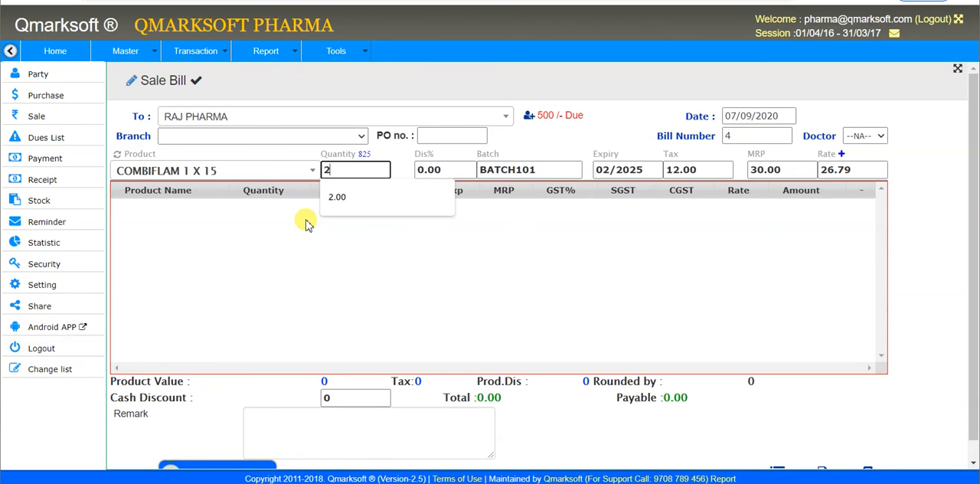
key("BackSpace")
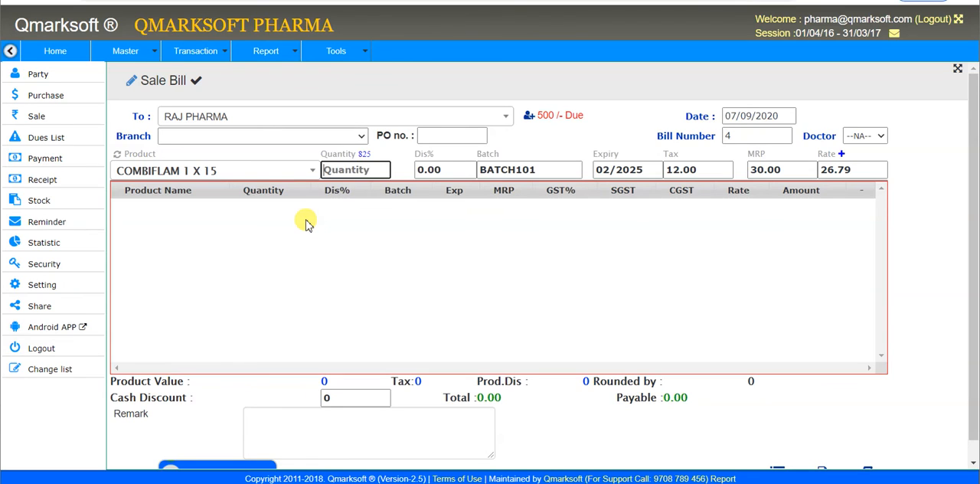
type("0+5")
Step: Enter COMBIFLAM's sale quantity as 2+5, keep the prefilled batch, tax, MRP and rate, and add the line to the bill
key("ctrl+a")
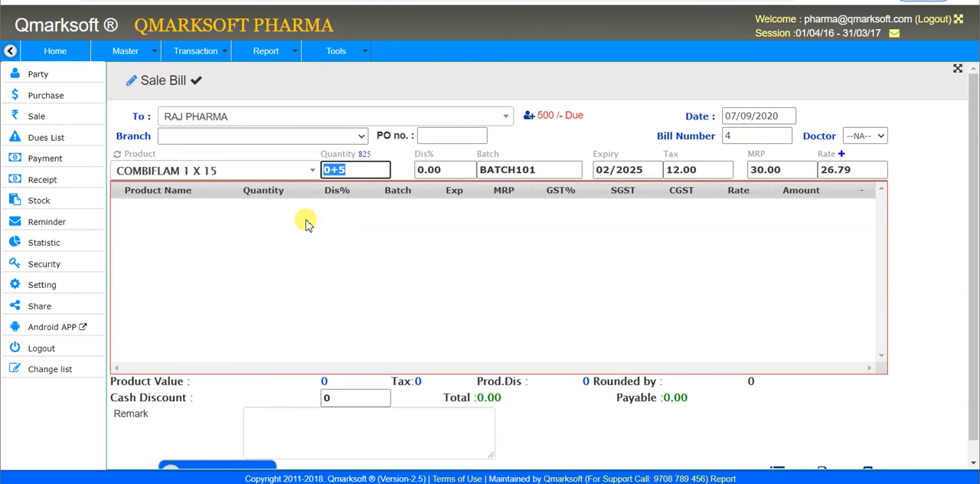
type("2+5")
key("Tab")
key("Tab")
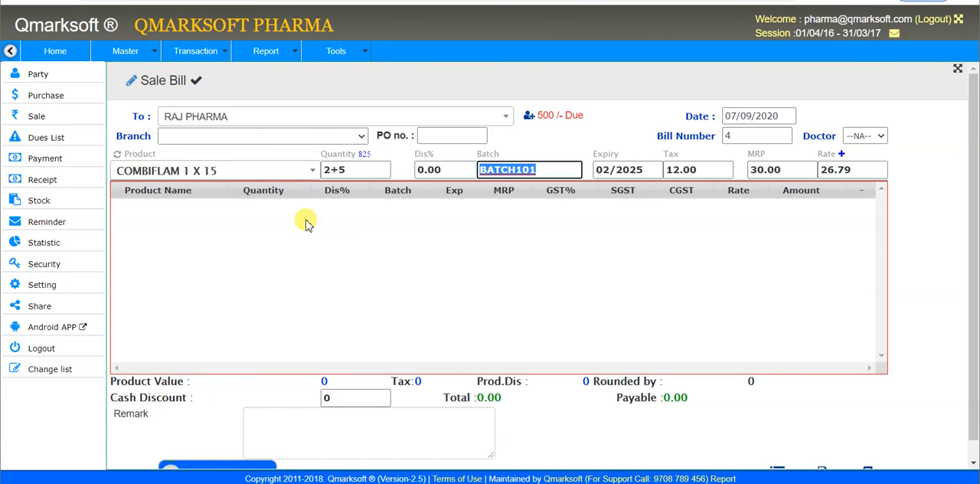
key("Tab")
key("Tab")
key("Tab")
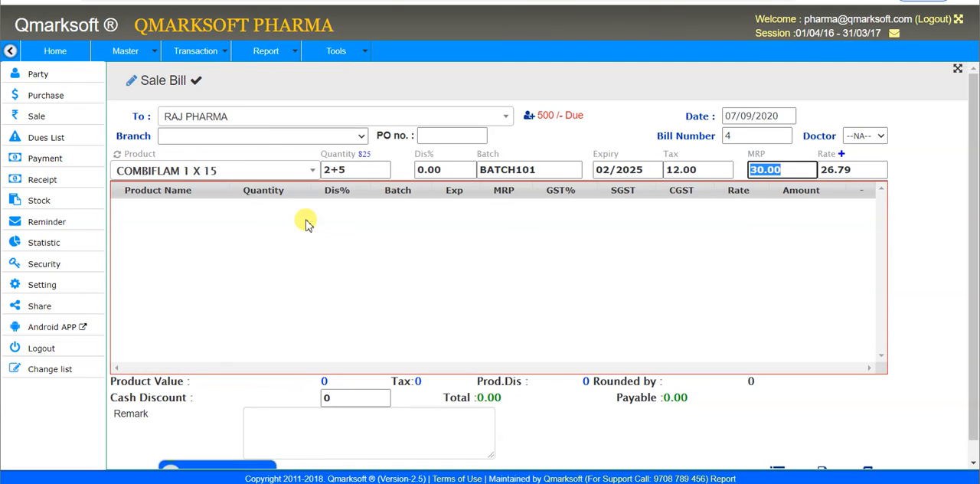
key("Tab")
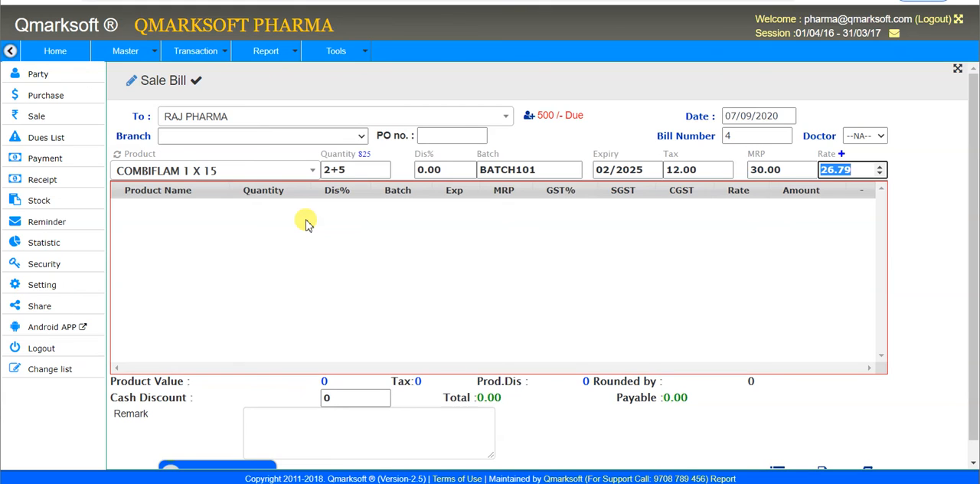
key("Right")
key("Return")
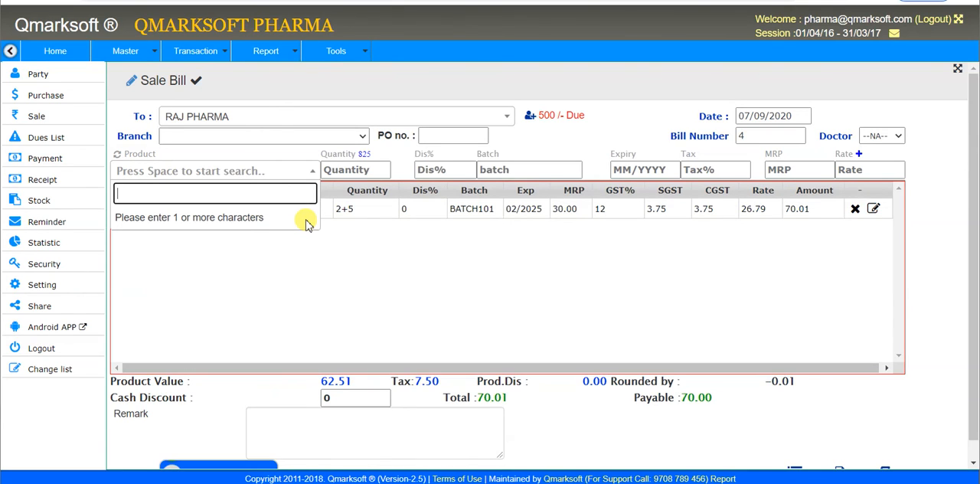
Step: Keep the sale bill's cash discount at 0, leave the remark empty, and save the bill
key("Tab")
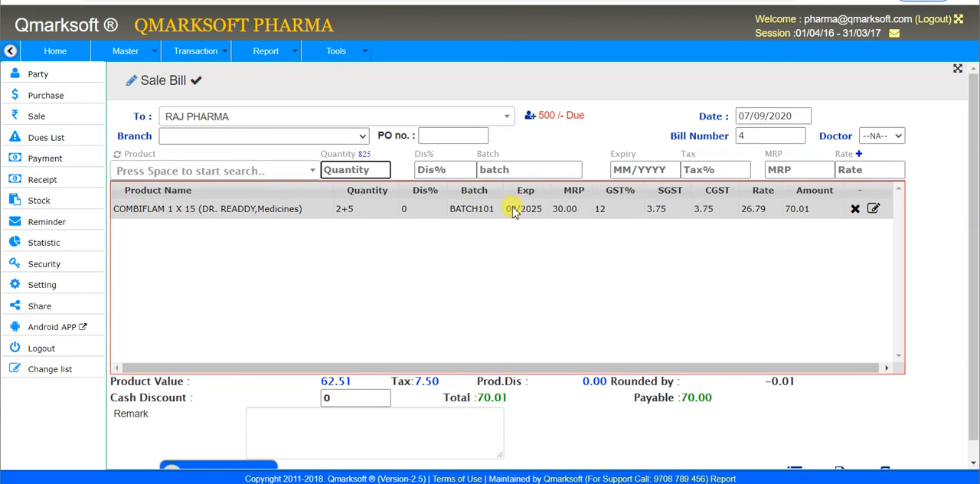
left_click(610, 209)
left_click_drag(610, 209, 782, 214)
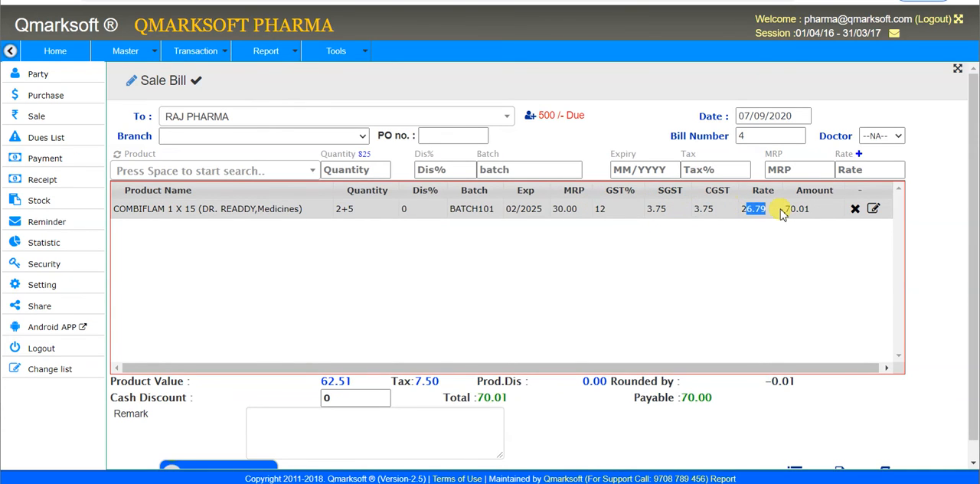
left_click(764, 245)
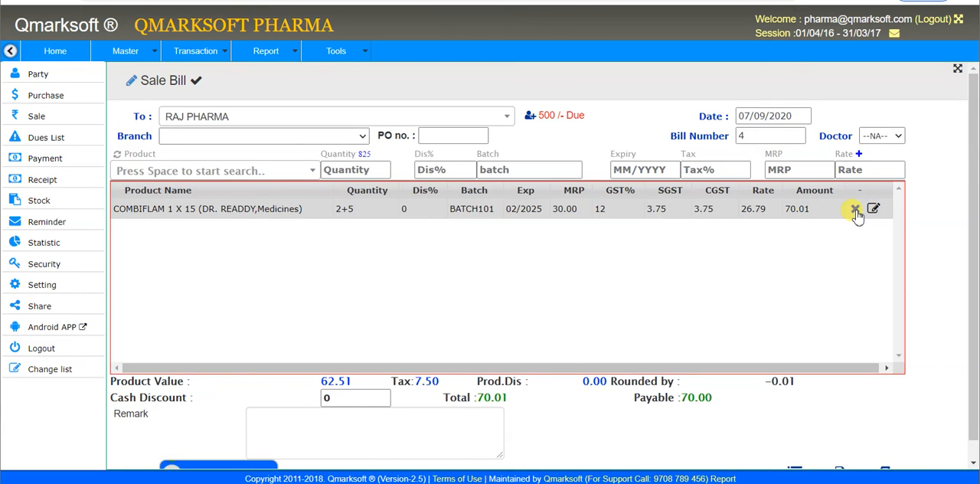
left_click(369, 403)
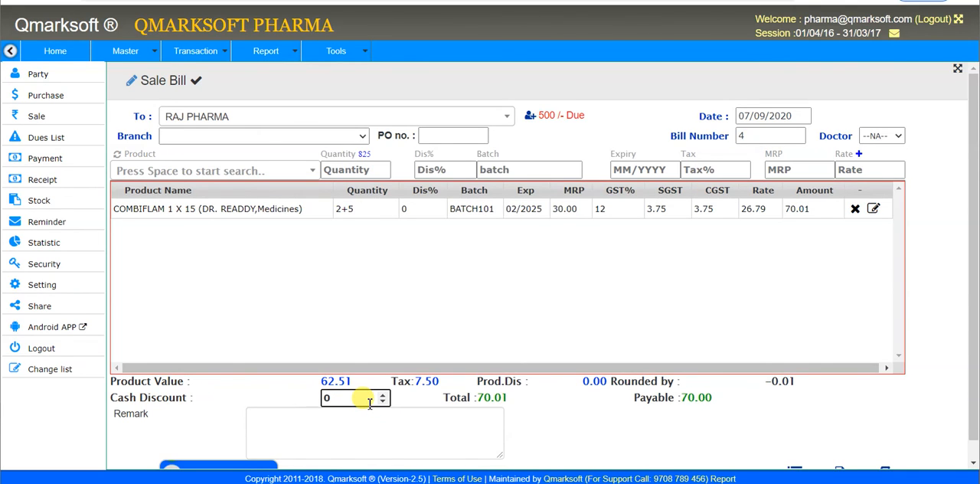
left_click(333, 410)
scroll(321, 403, "down", 1)
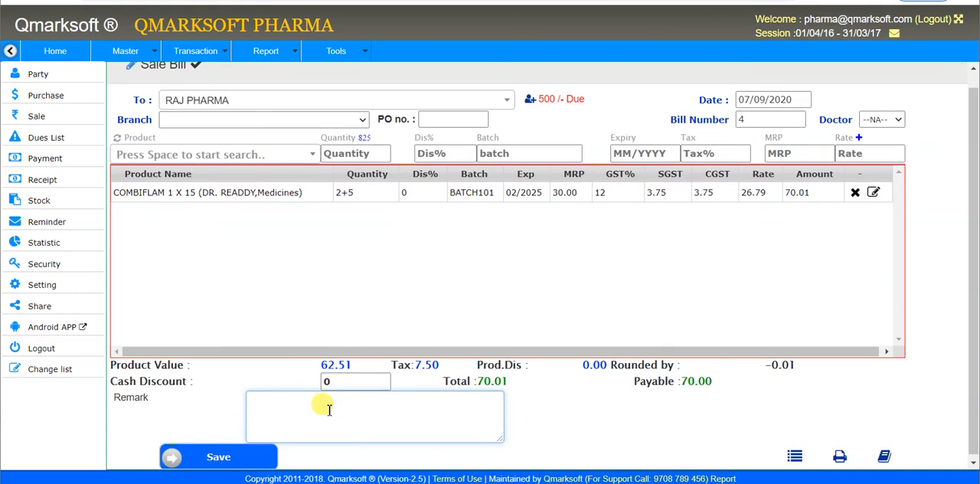
left_click(278, 452)
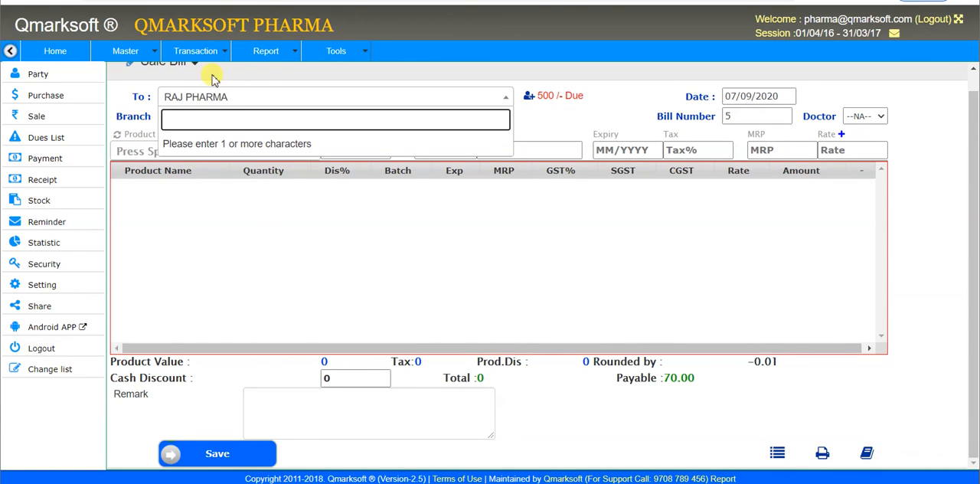
Step: Open the ticked Sale List (Bill) with its default criteria and review the listed bill and the sale summary
left_click(197, 50)
mouse_move(216, 263)
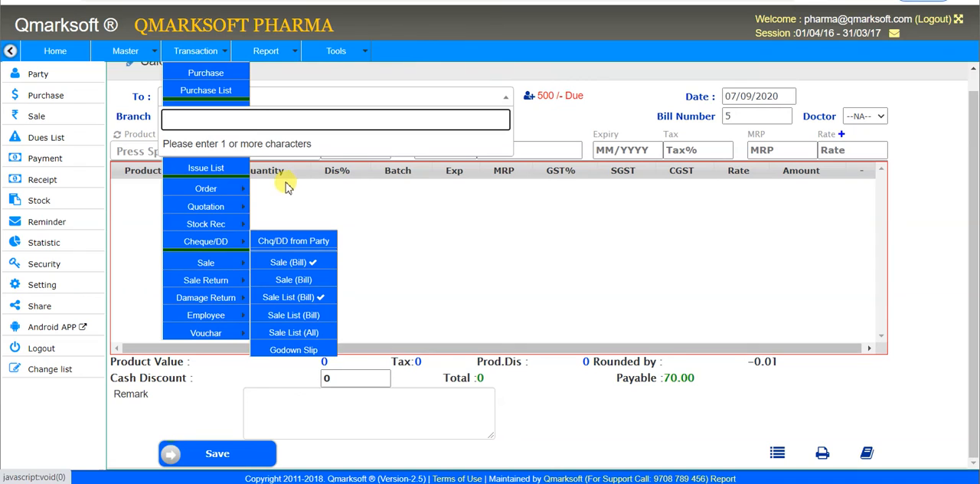
left_click(265, 193)
mouse_move(214, 57)
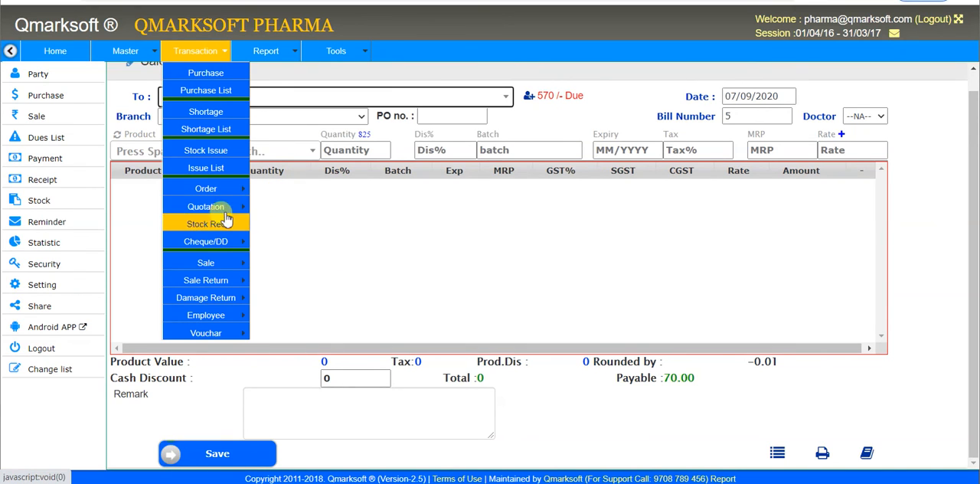
mouse_move(243, 265)
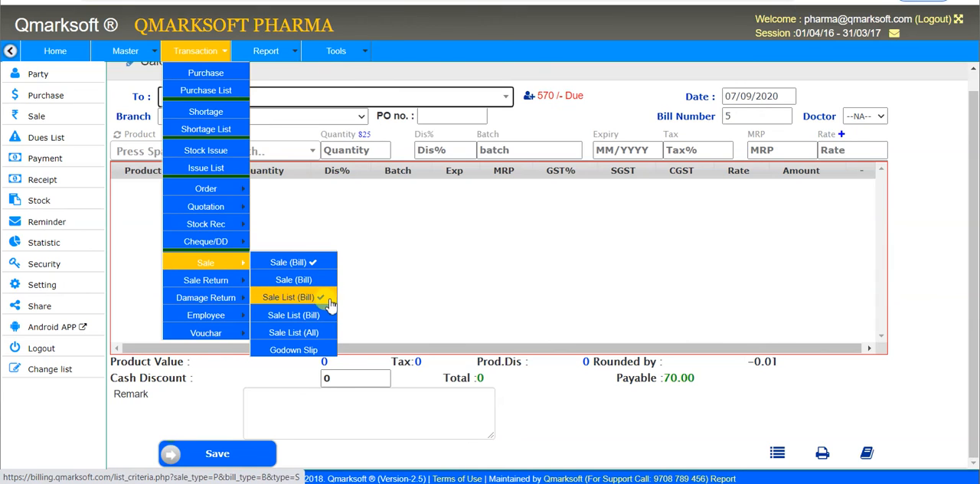
left_click(332, 305)
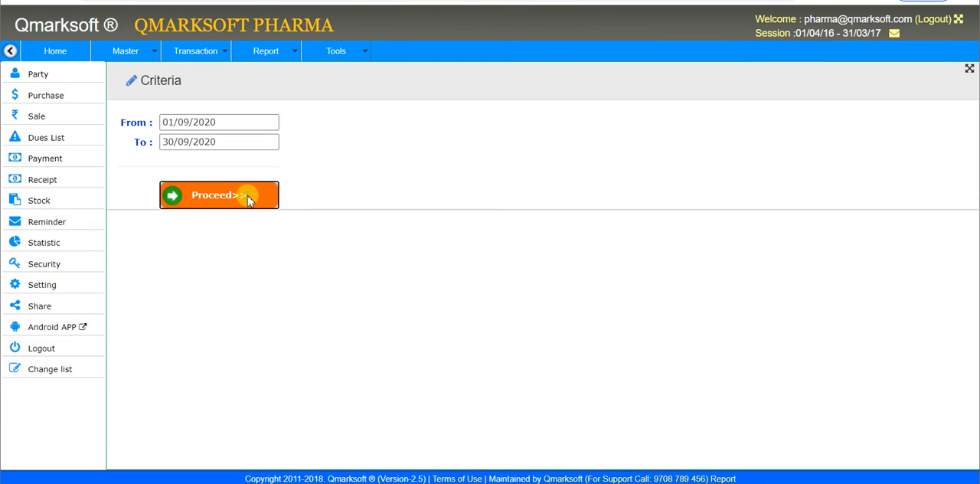
left_click(247, 198)
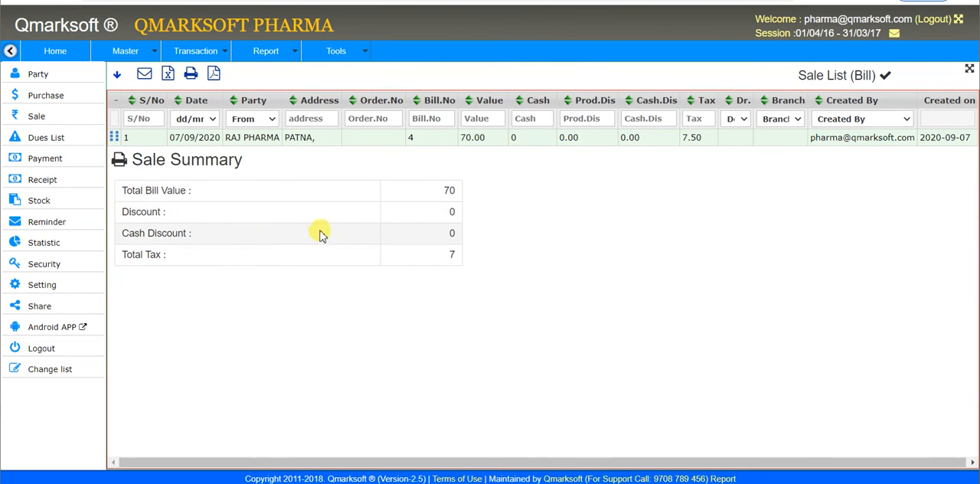
left_click(257, 233)
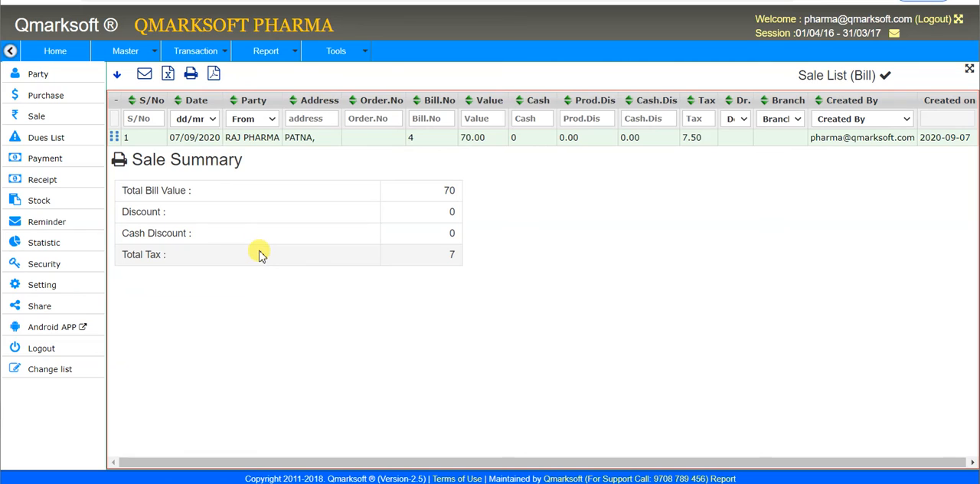
left_click(259, 251)
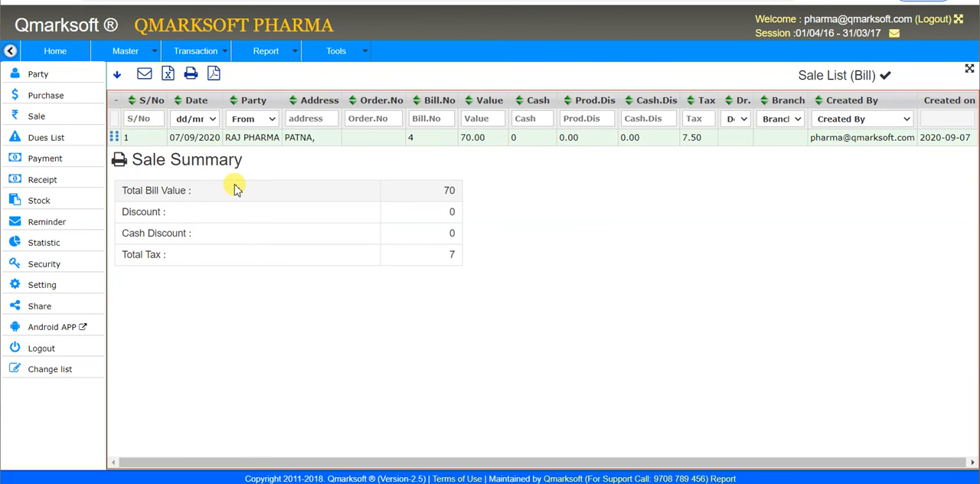
Step: Filter the sale list by the party RAJ PHARMA, and reset the party filter to From
left_click(263, 121)
left_click(262, 121)
left_click(263, 123)
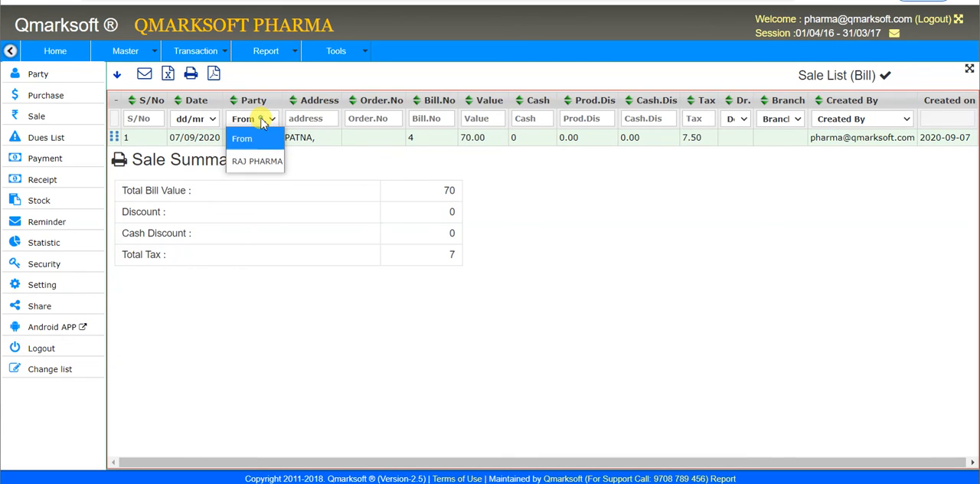
left_click(266, 161)
left_click(261, 119)
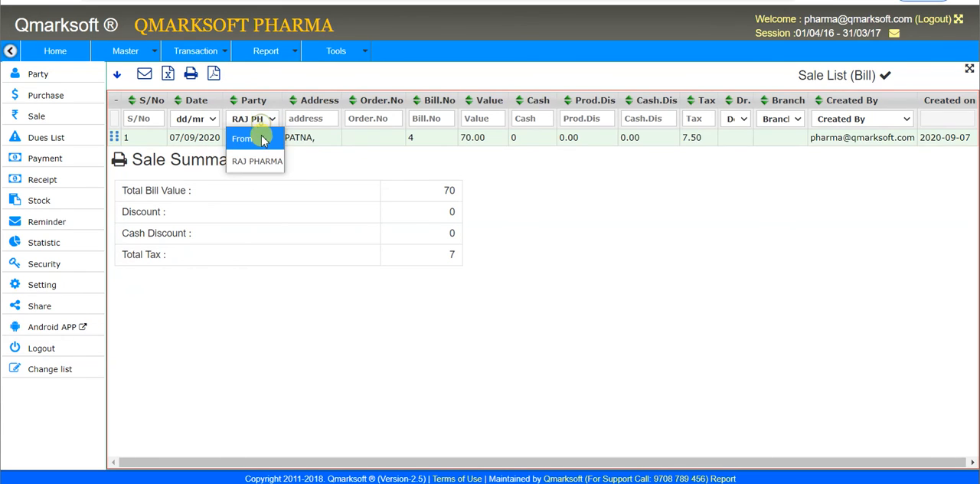
left_click(260, 138)
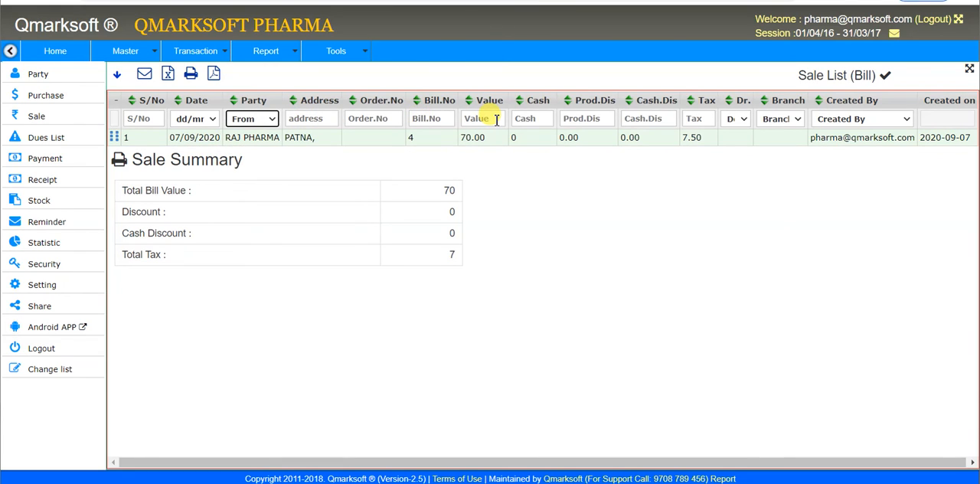
Step: Check the Created By filter and the bill's creation date, and sort the sale list by party and by bill number
left_click(850, 121)
left_click(852, 125)
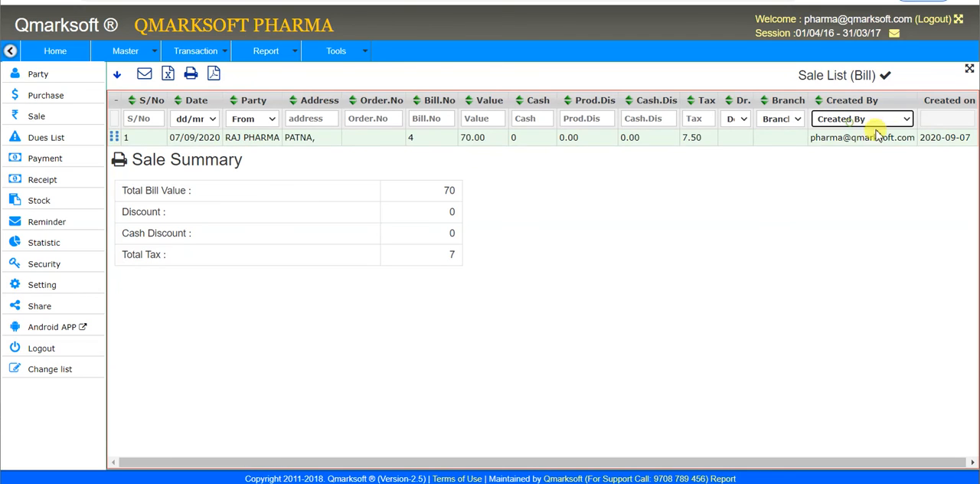
left_click(944, 137)
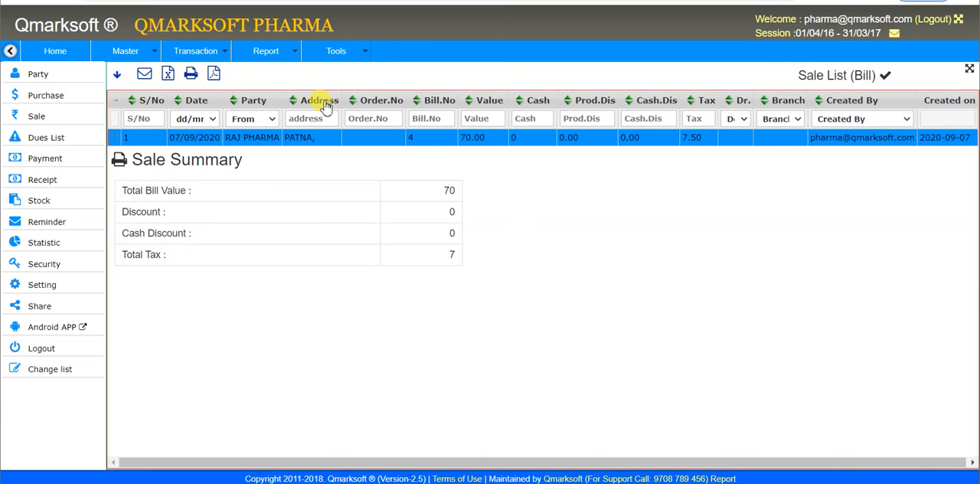
left_click(252, 101)
left_click(444, 101)
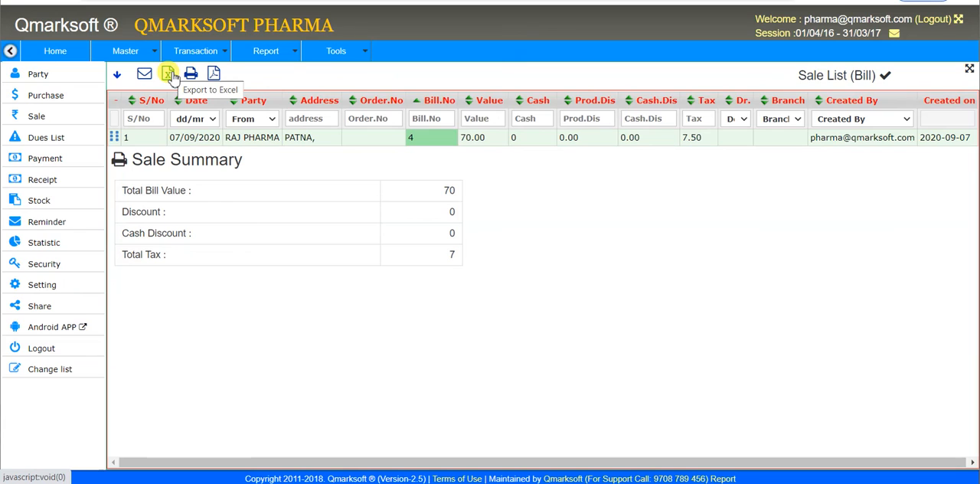
Step: Switch off the sale list's Auto column option to examine the selectable columns, and restore Auto
left_click(118, 80)
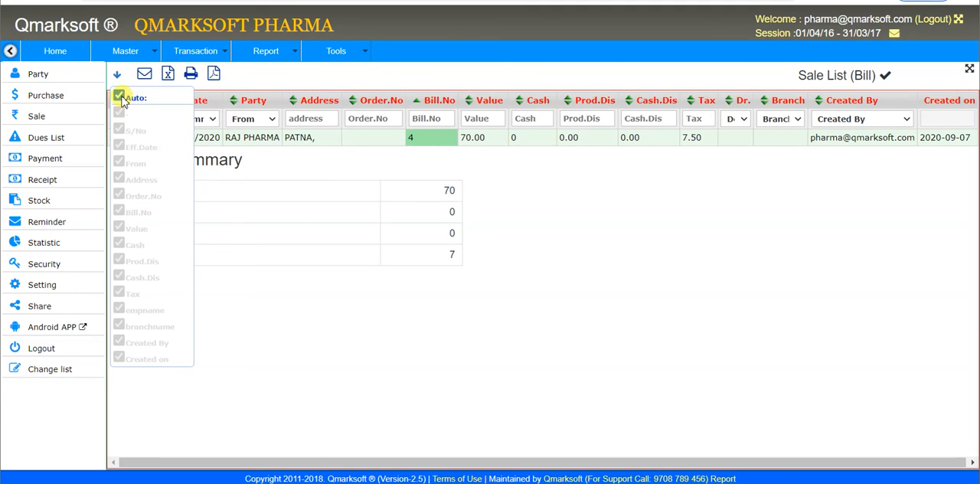
left_click(118, 97)
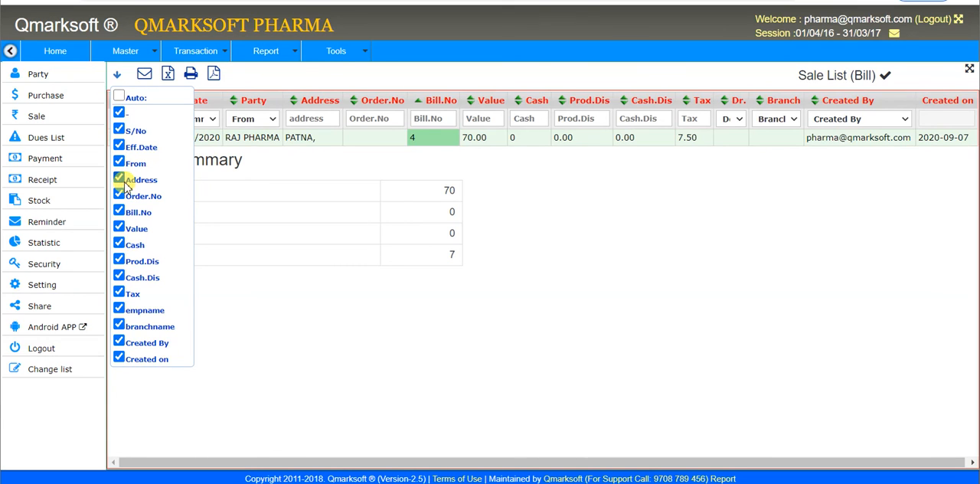
left_click(119, 98)
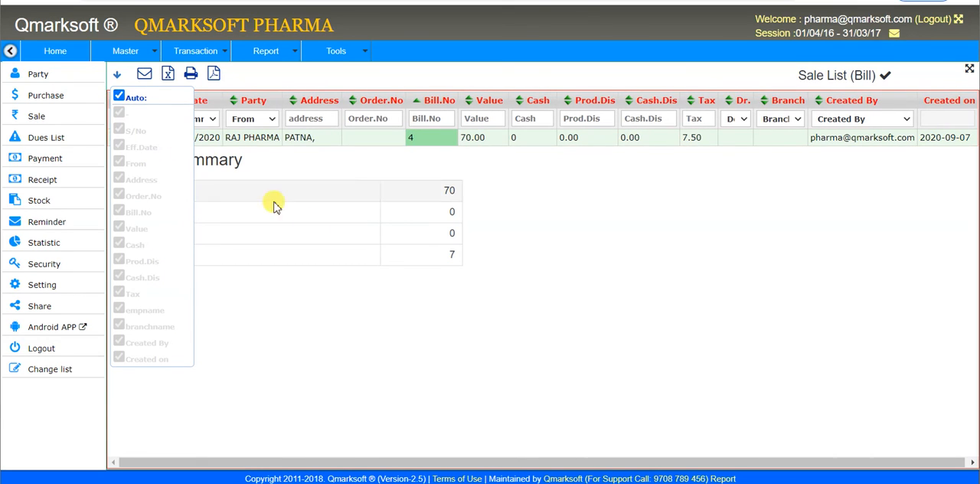
left_click(120, 75)
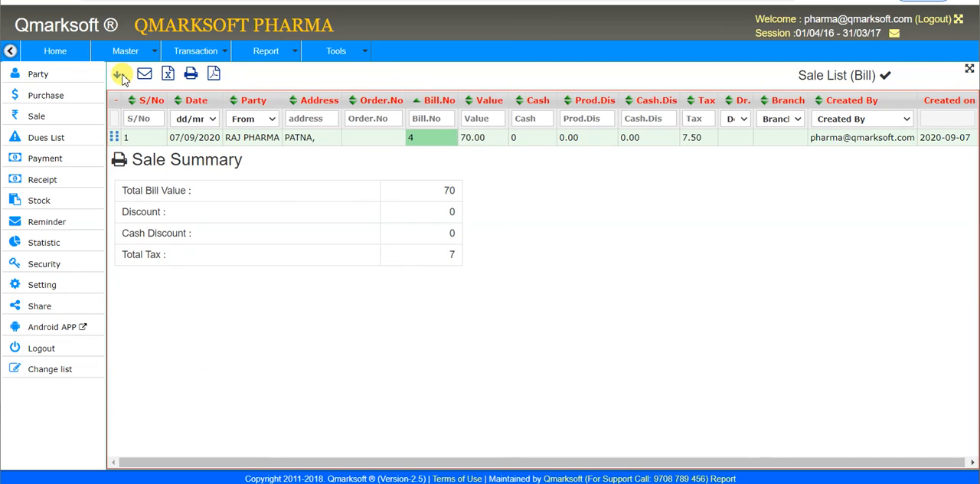
Step: Open the Account Ledger list from the accounts reports
left_click(220, 54)
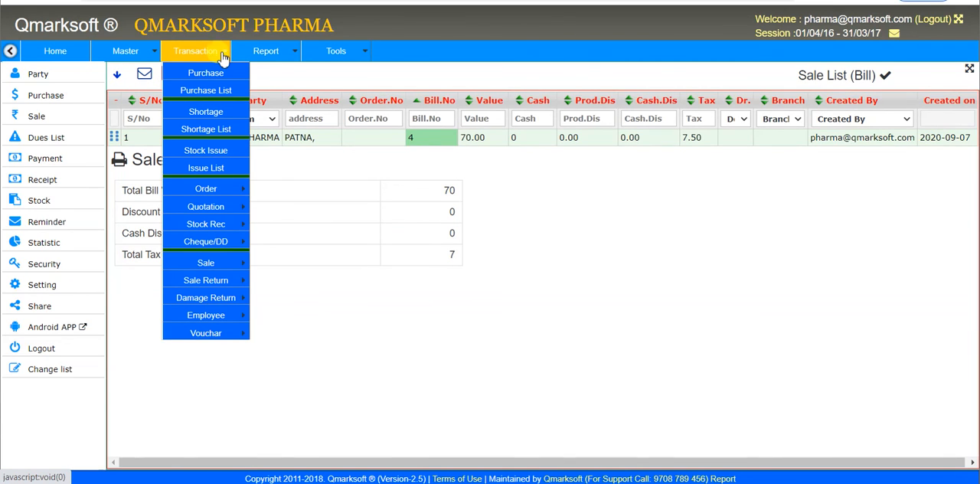
left_click(266, 53)
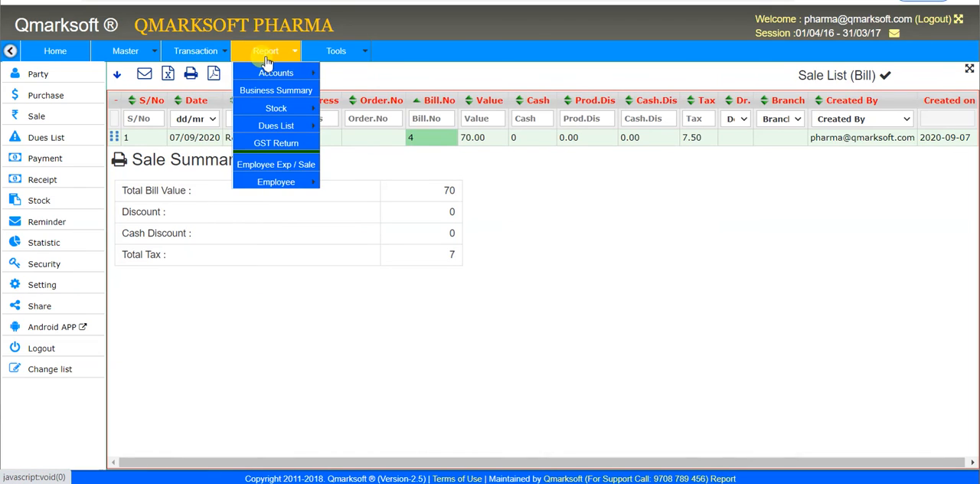
mouse_move(274, 74)
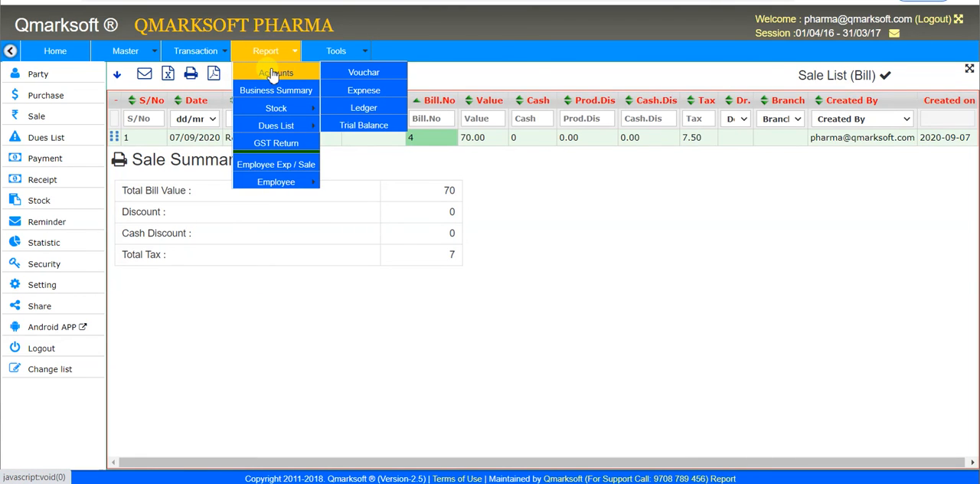
left_click(373, 113)
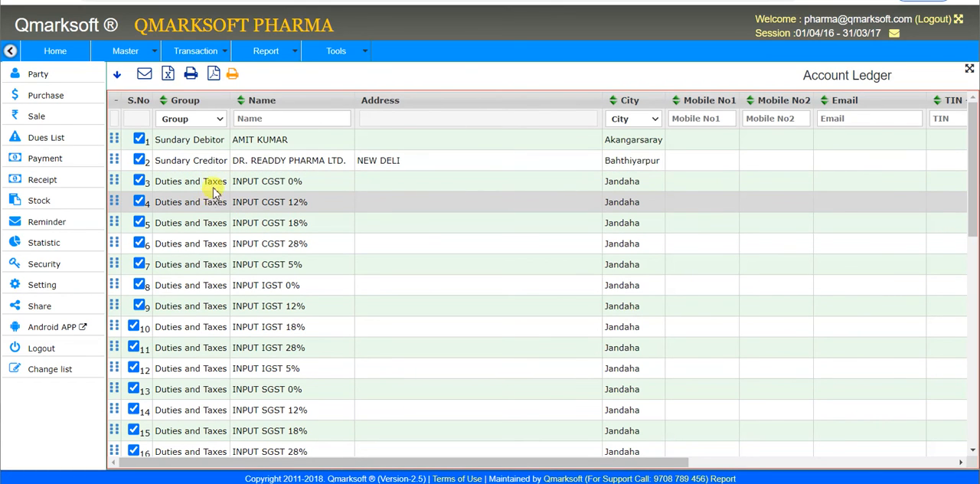
Step: View the account ledger of DR. READDY PHARMA LTD., check its opening and purchase entries, and close it
left_click(262, 160)
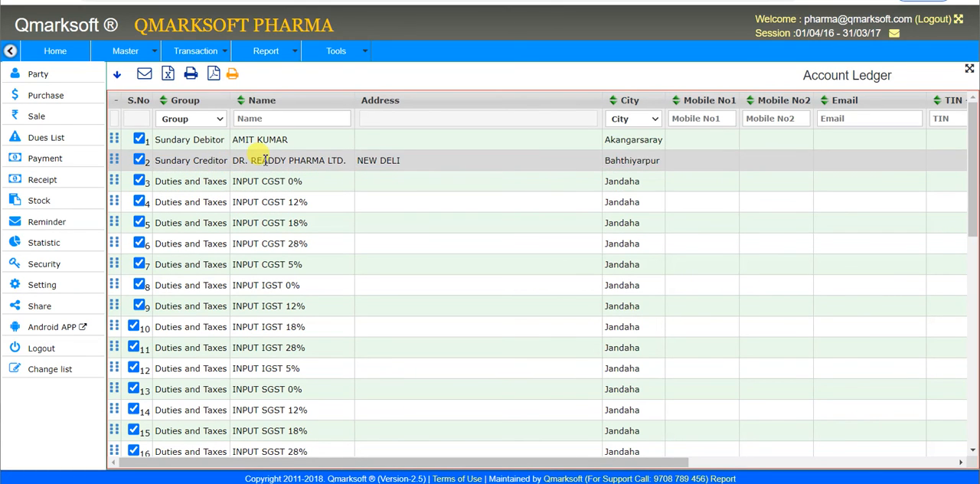
left_click(114, 160)
left_click(175, 220)
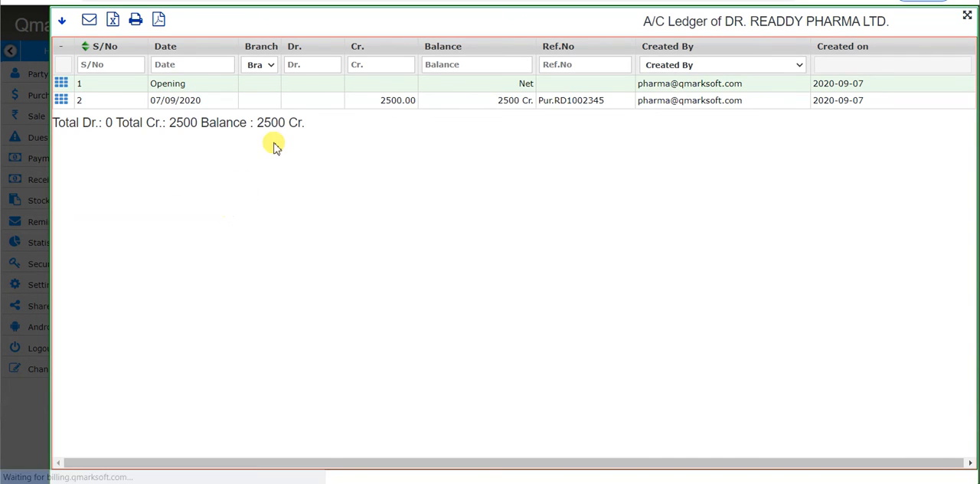
left_click(344, 85)
left_click(403, 105)
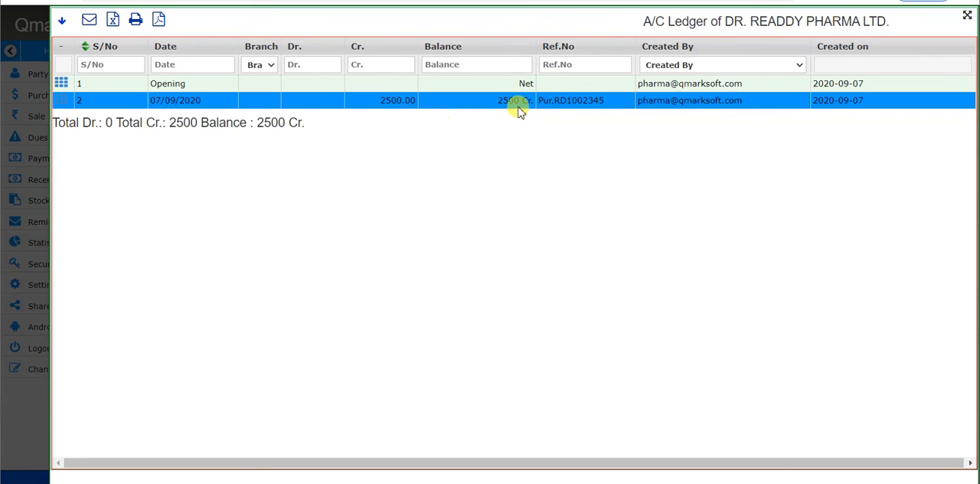
key("Escape")
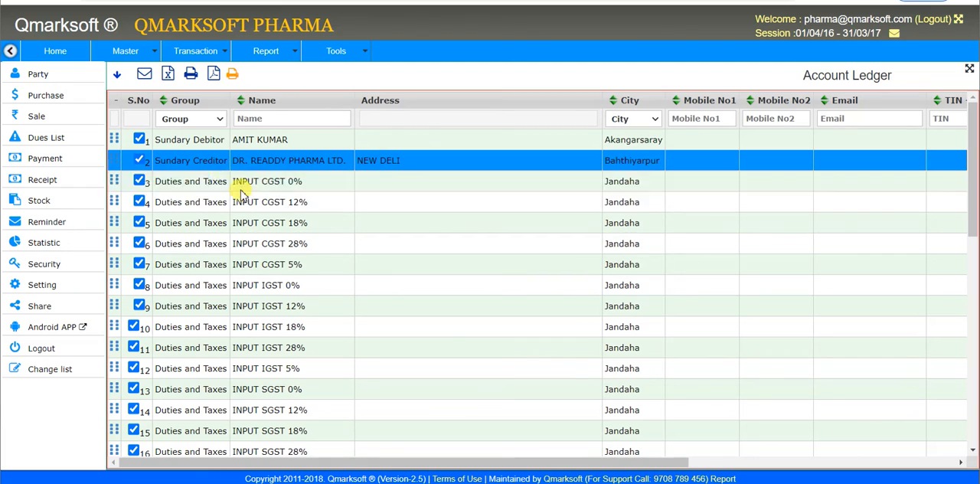
Step: Filter the ledger list by the name RAJ, view RAJ PHARMA's opening and sale entries, and close its ledger
left_click(259, 119)
type("RAJ")
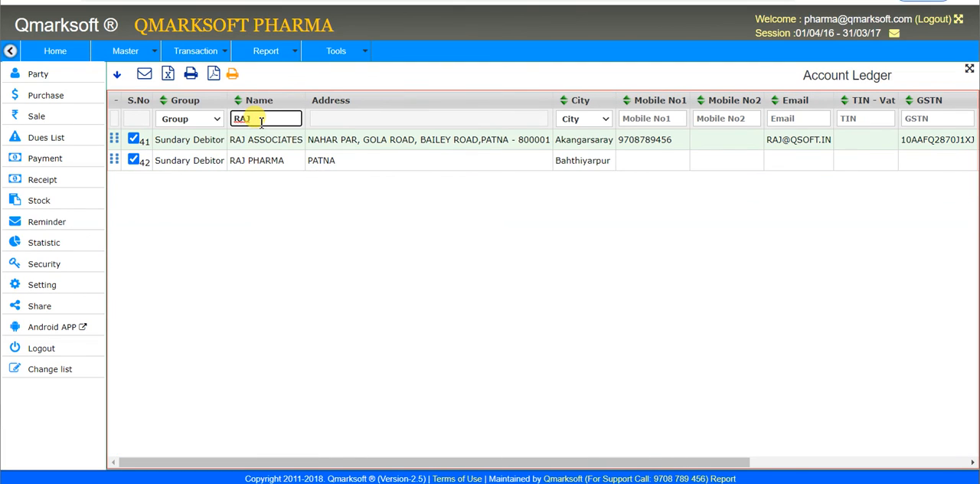
right_click(115, 162)
left_click(149, 220)
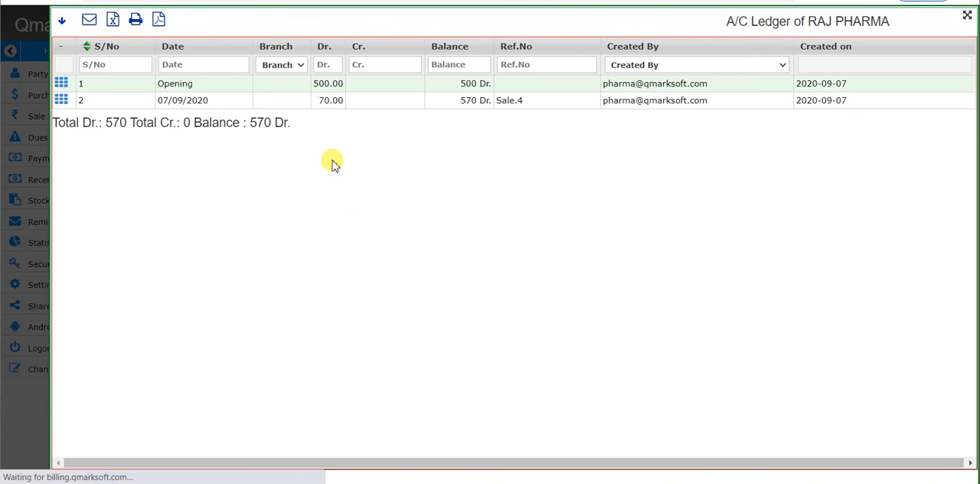
left_click(327, 86)
left_click(331, 102)
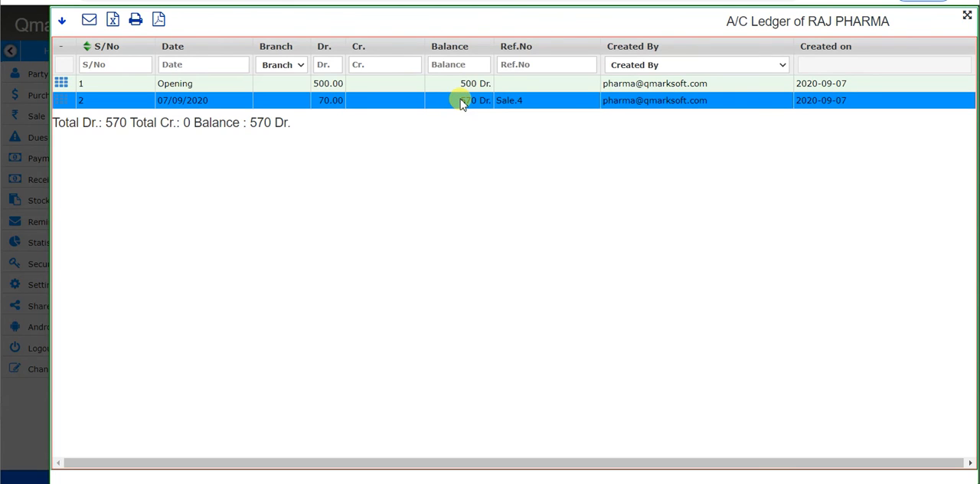
key("Escape")
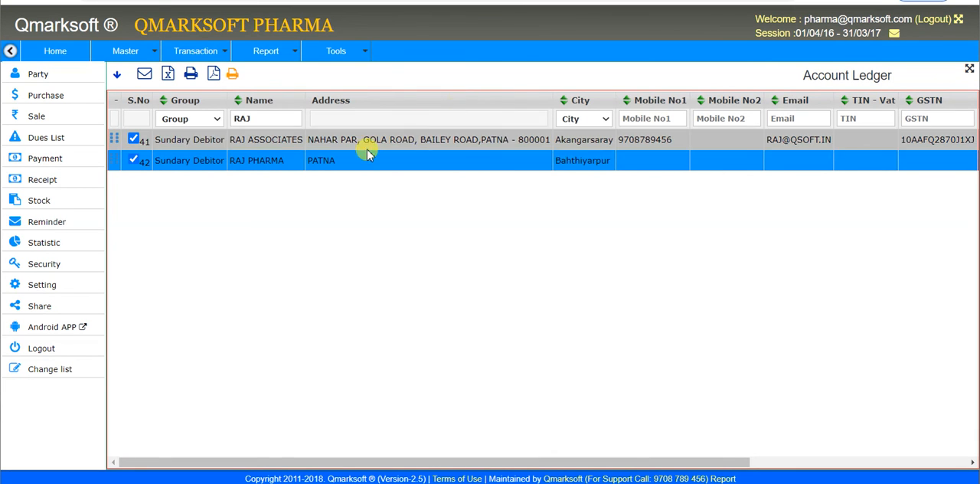
Step: Run the Business Summary report for 01/09/2020 to 30/09/2020 and examine the approximate profit and the after-expense figure
left_click(270, 54)
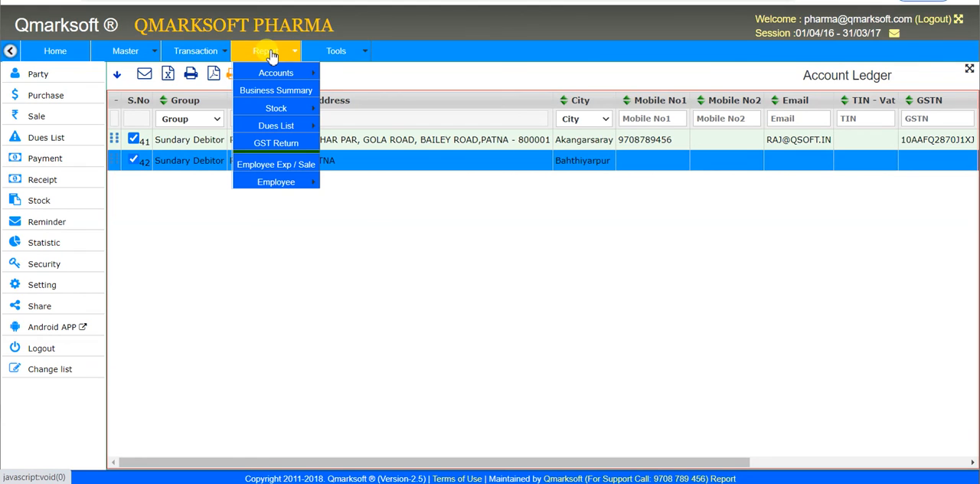
left_click(289, 99)
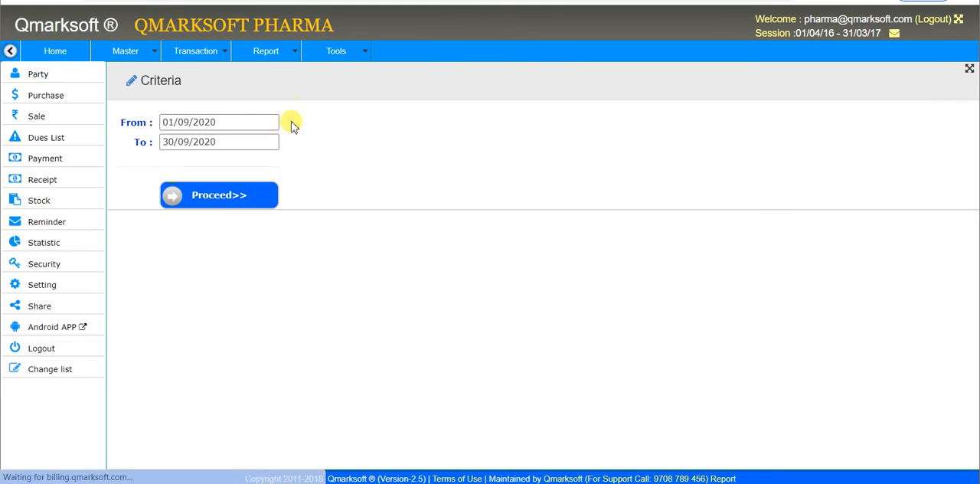
left_click(227, 192)
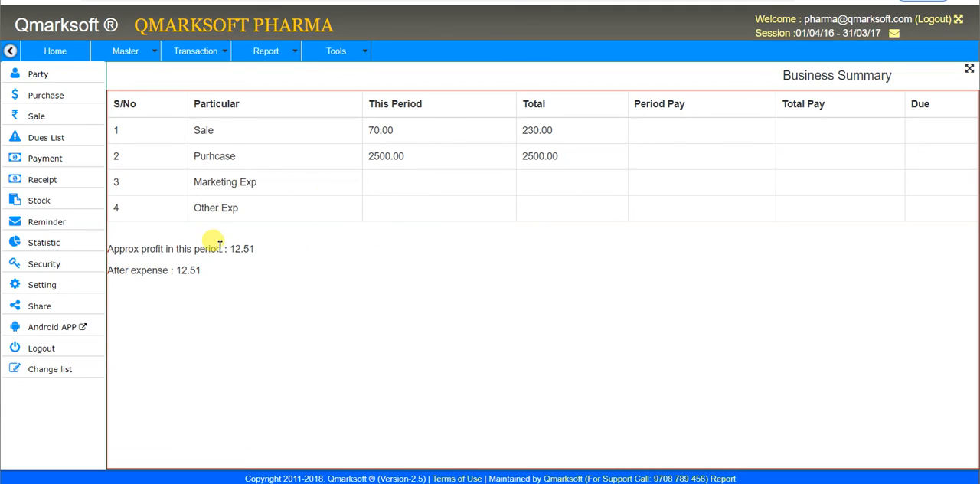
left_click_drag(170, 271, 220, 273)
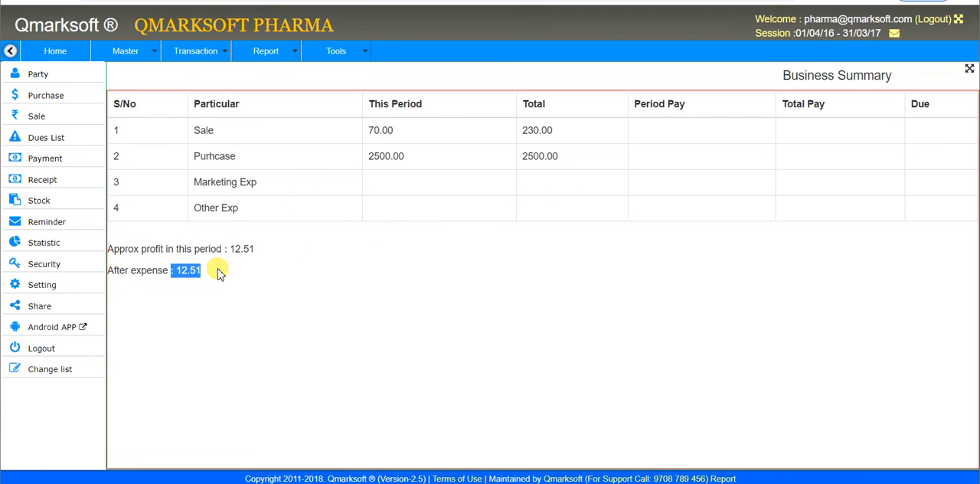
left_click(155, 247)
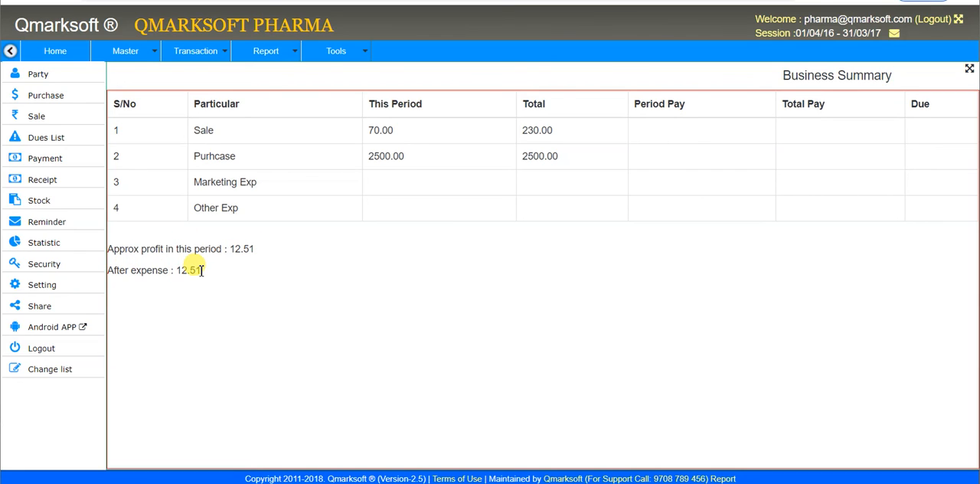
left_click(219, 261)
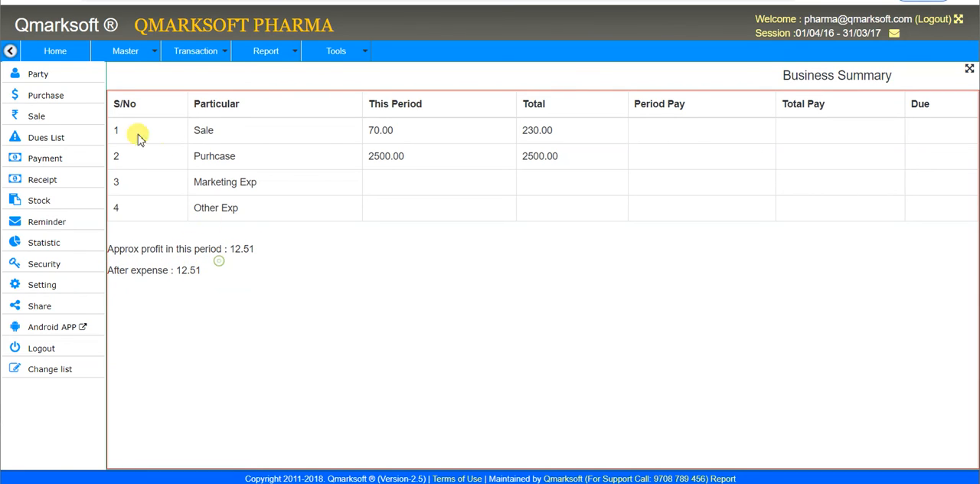
Step: Return to the home dashboard and examine the Sale vs Purchase and Sale vs Col charts
left_click(67, 61)
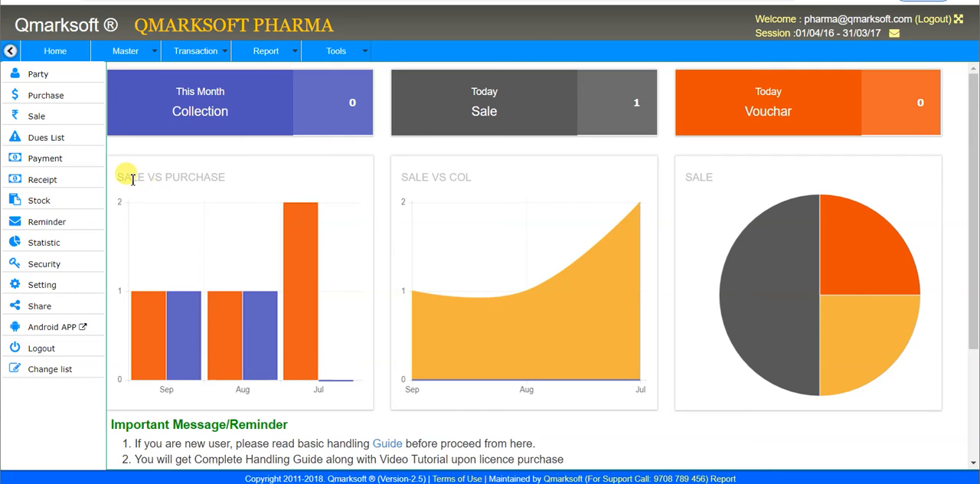
left_click_drag(123, 178, 268, 176)
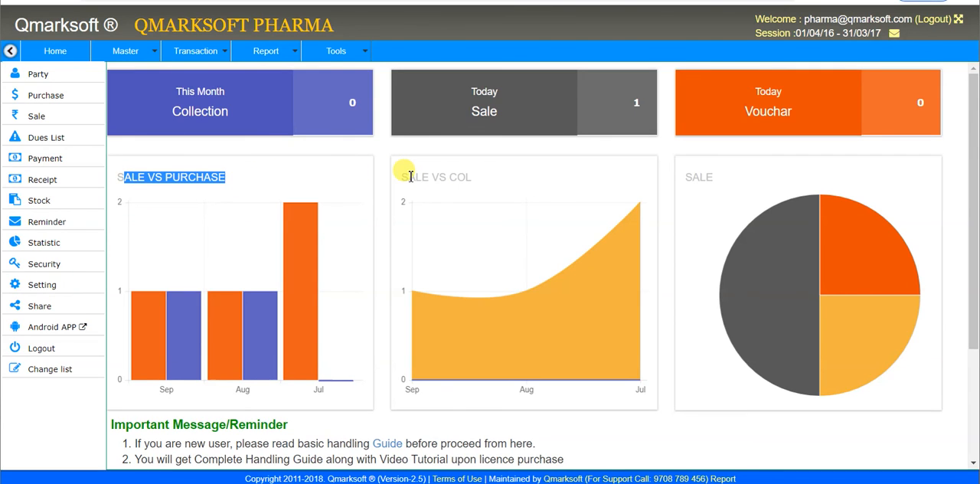
left_click_drag(405, 177, 475, 179)
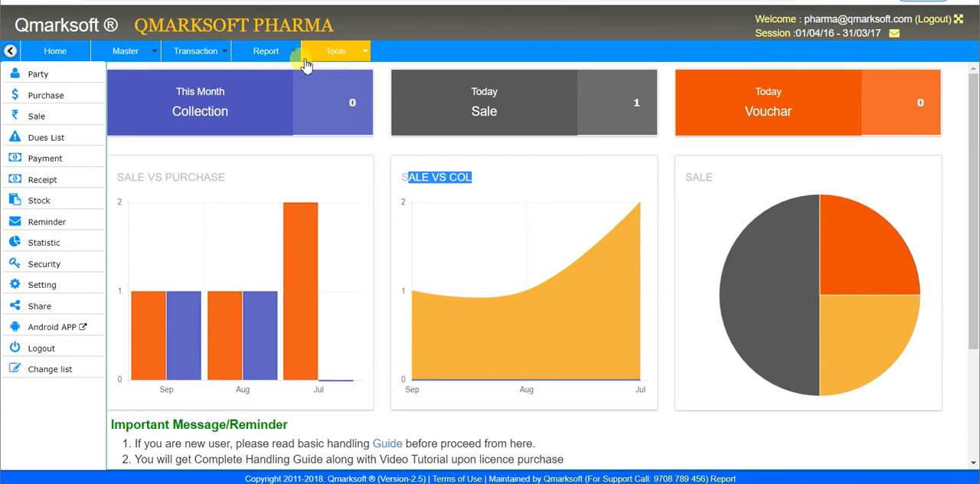
Step: Open the list of all products from the stock reports
mouse_move(291, 61)
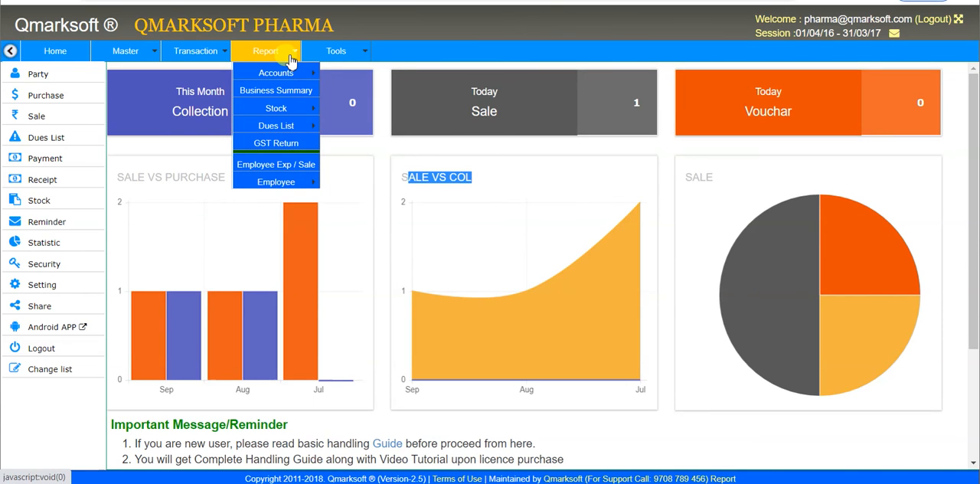
mouse_move(277, 108)
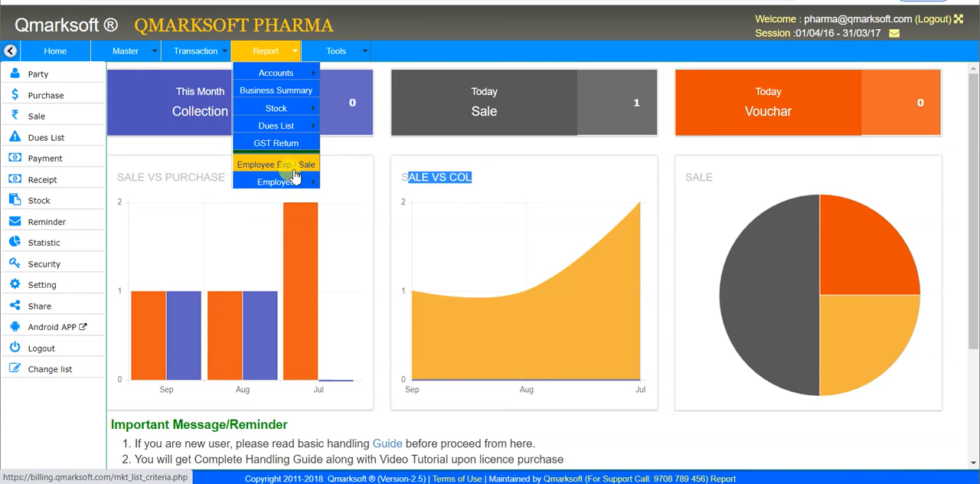
mouse_move(296, 190)
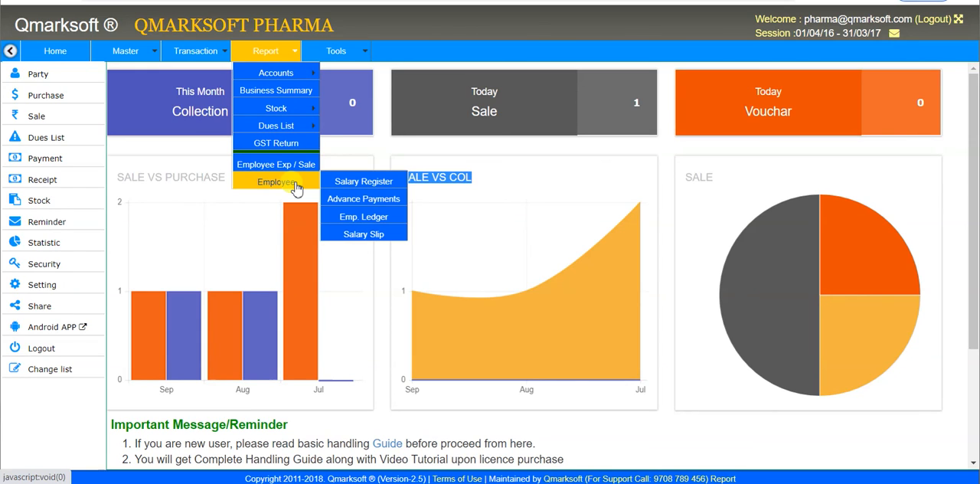
mouse_move(295, 126)
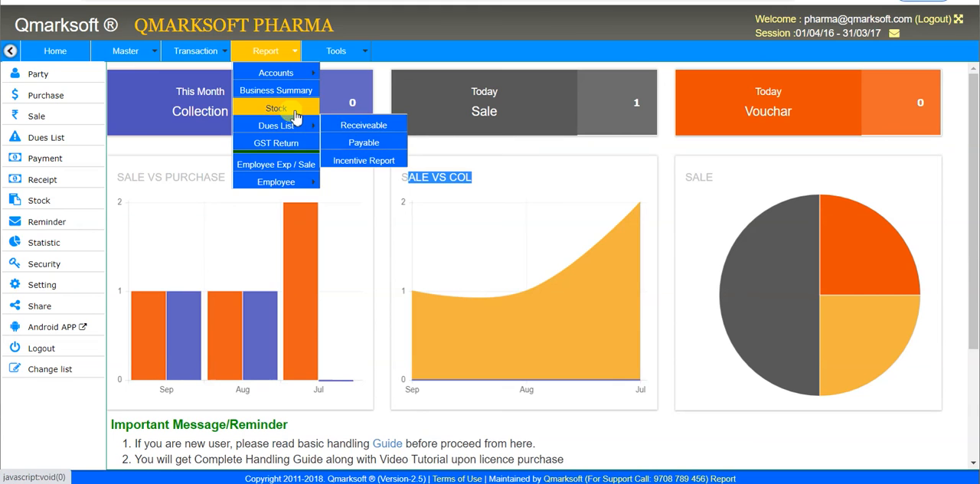
left_click(370, 132)
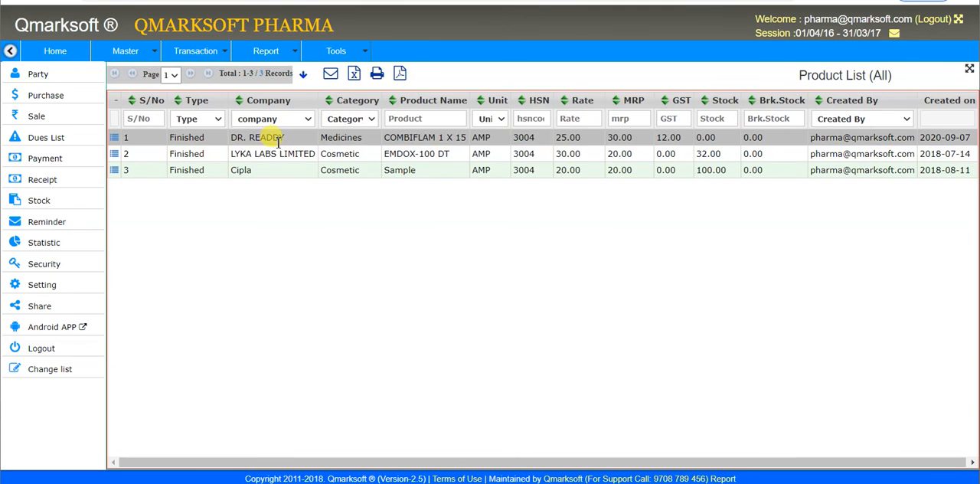
Step: View the goods ledger of COMBIFLAM 1 X 15, check its purchase and sale entries, and close it
left_click(276, 137)
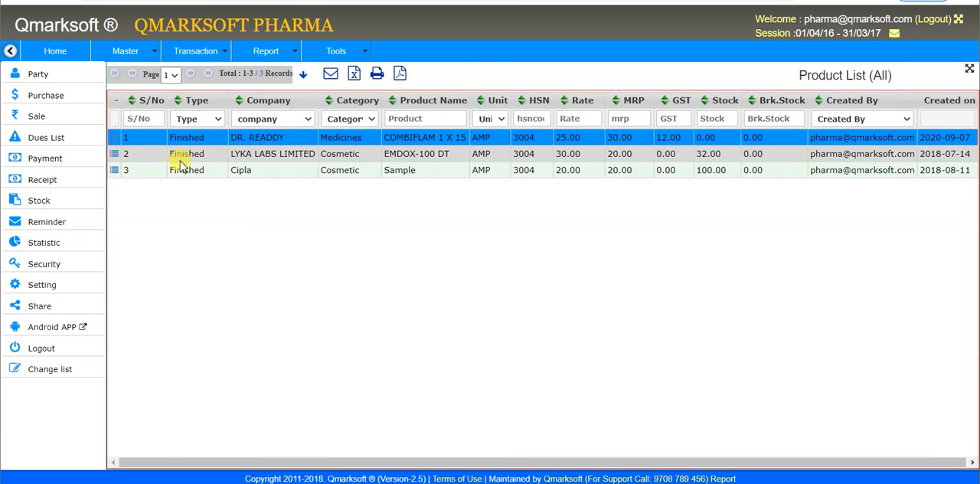
left_click(115, 142)
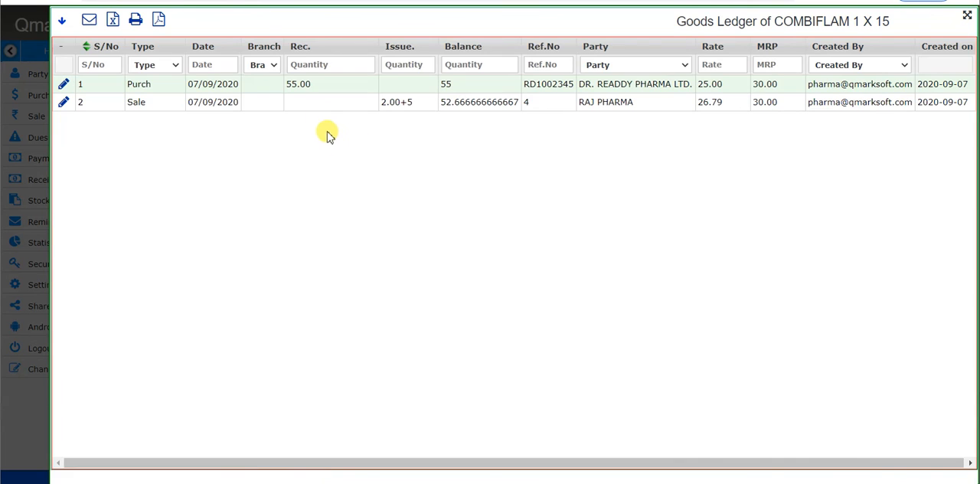
left_click(316, 91)
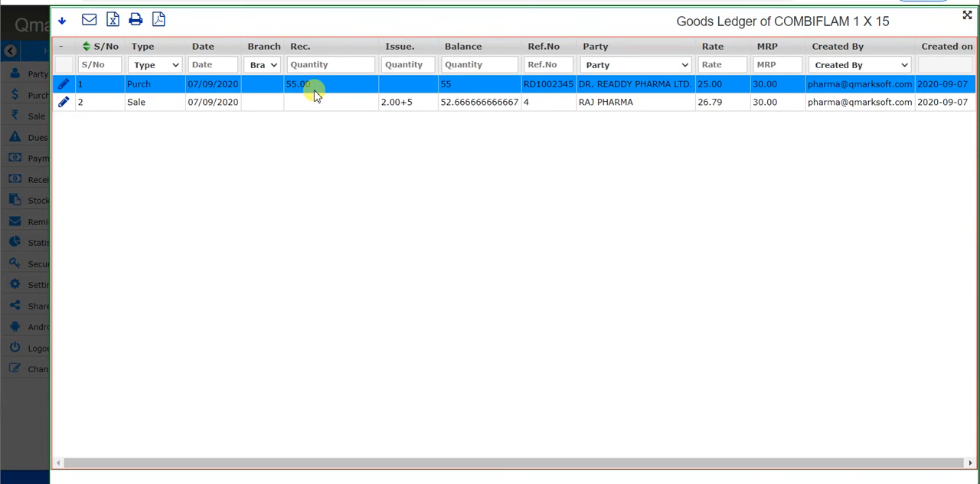
left_click(385, 103)
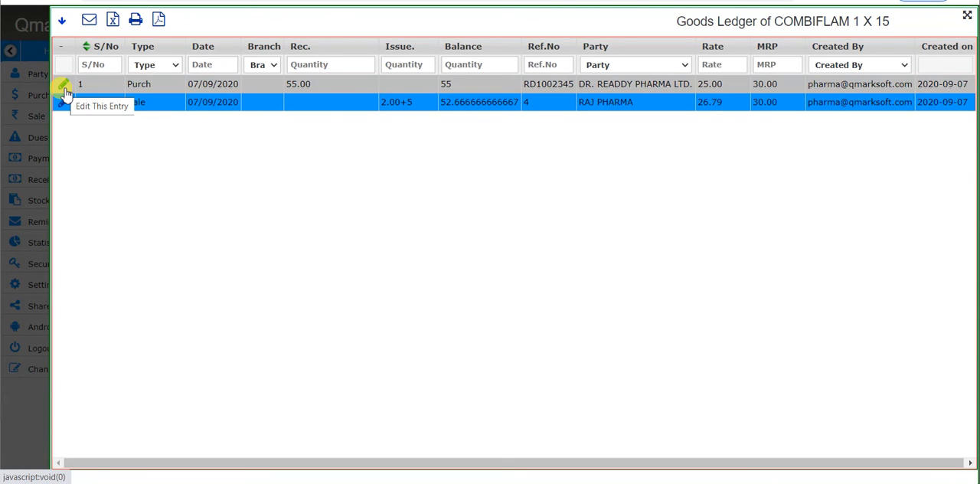
key("Escape")
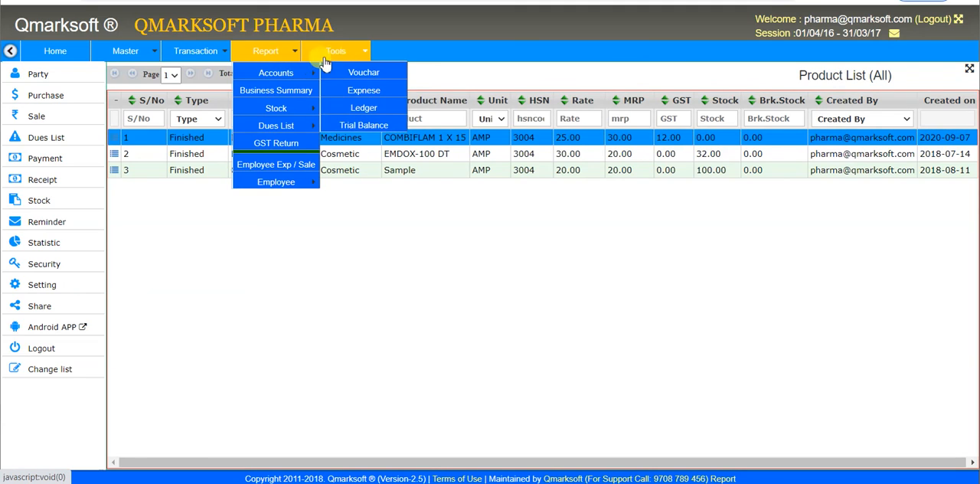
mouse_move(342, 62)
mouse_move(347, 77)
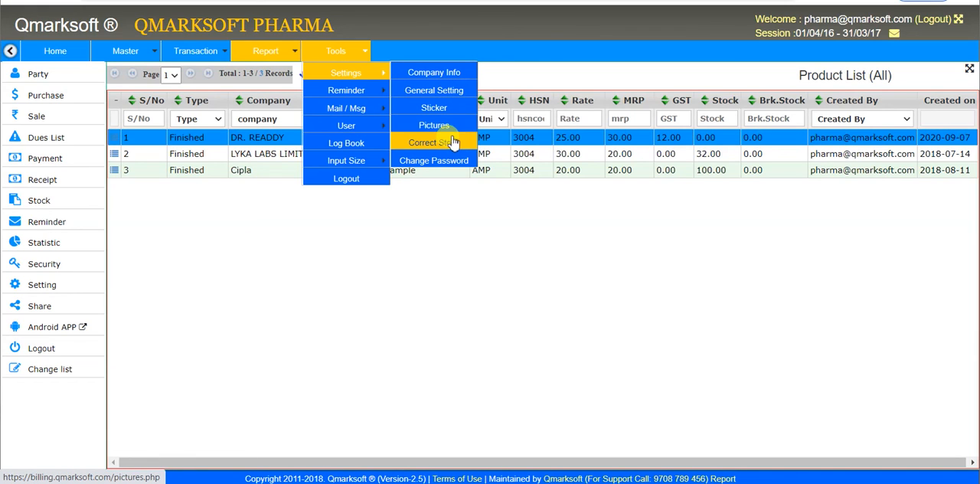
mouse_move(360, 95)
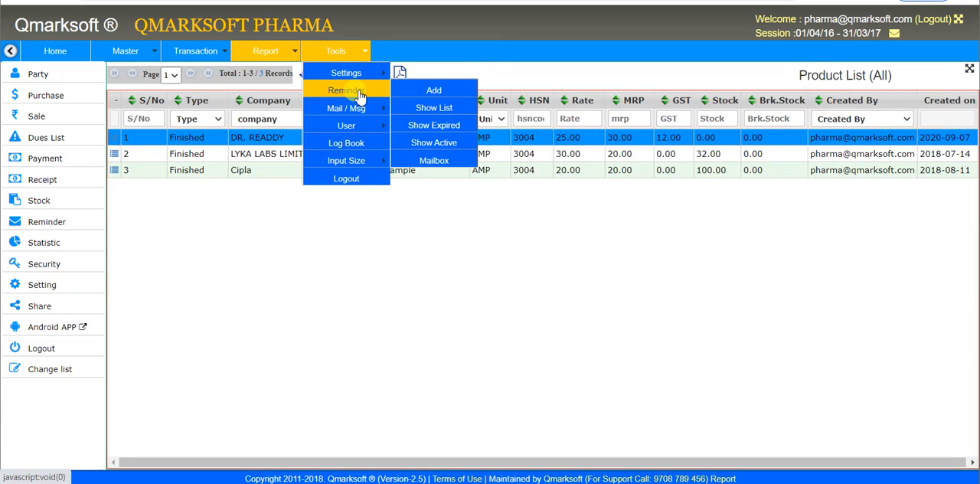
mouse_move(365, 117)
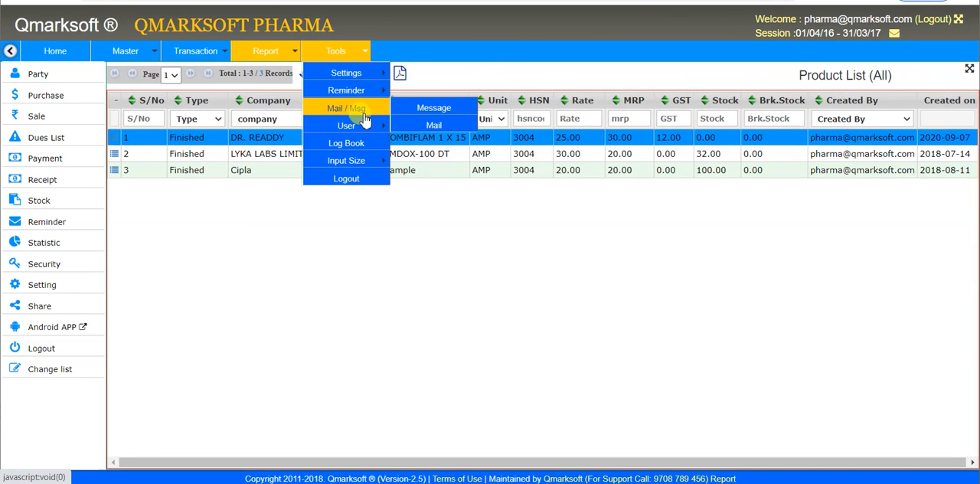
mouse_move(366, 135)
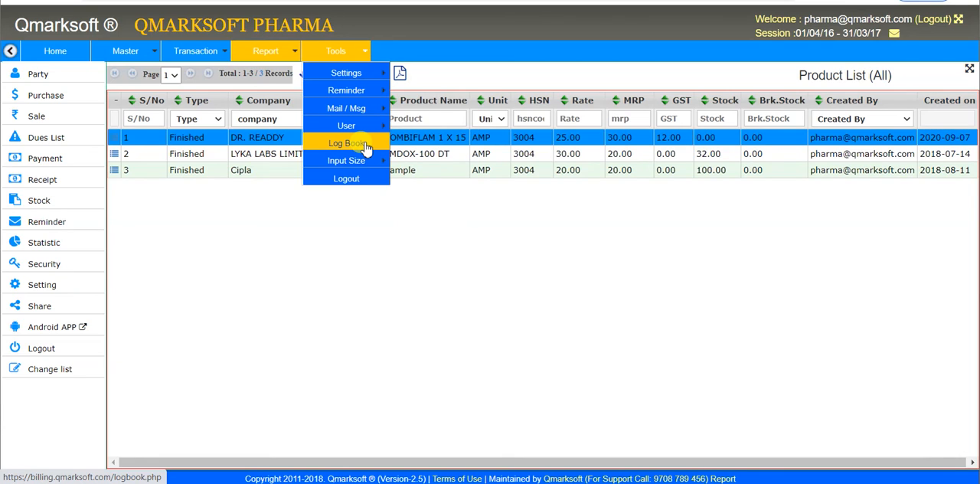
left_click(518, 214)
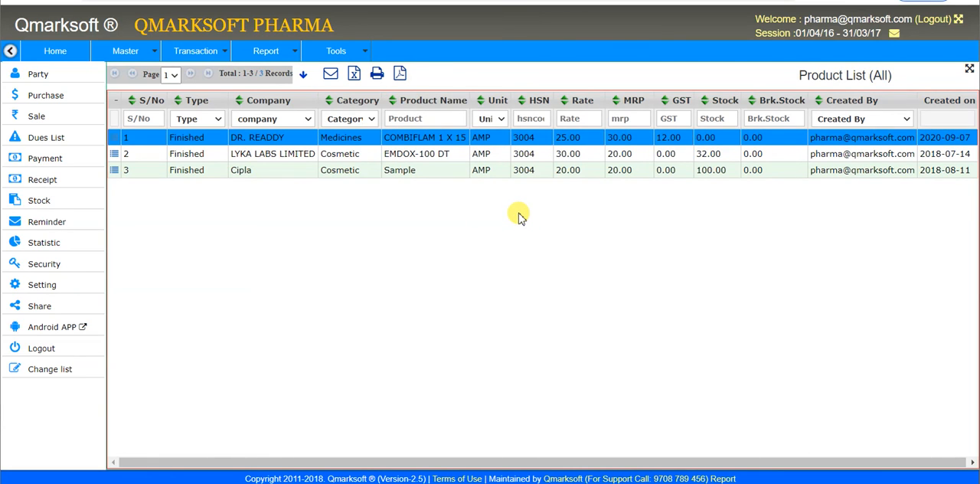